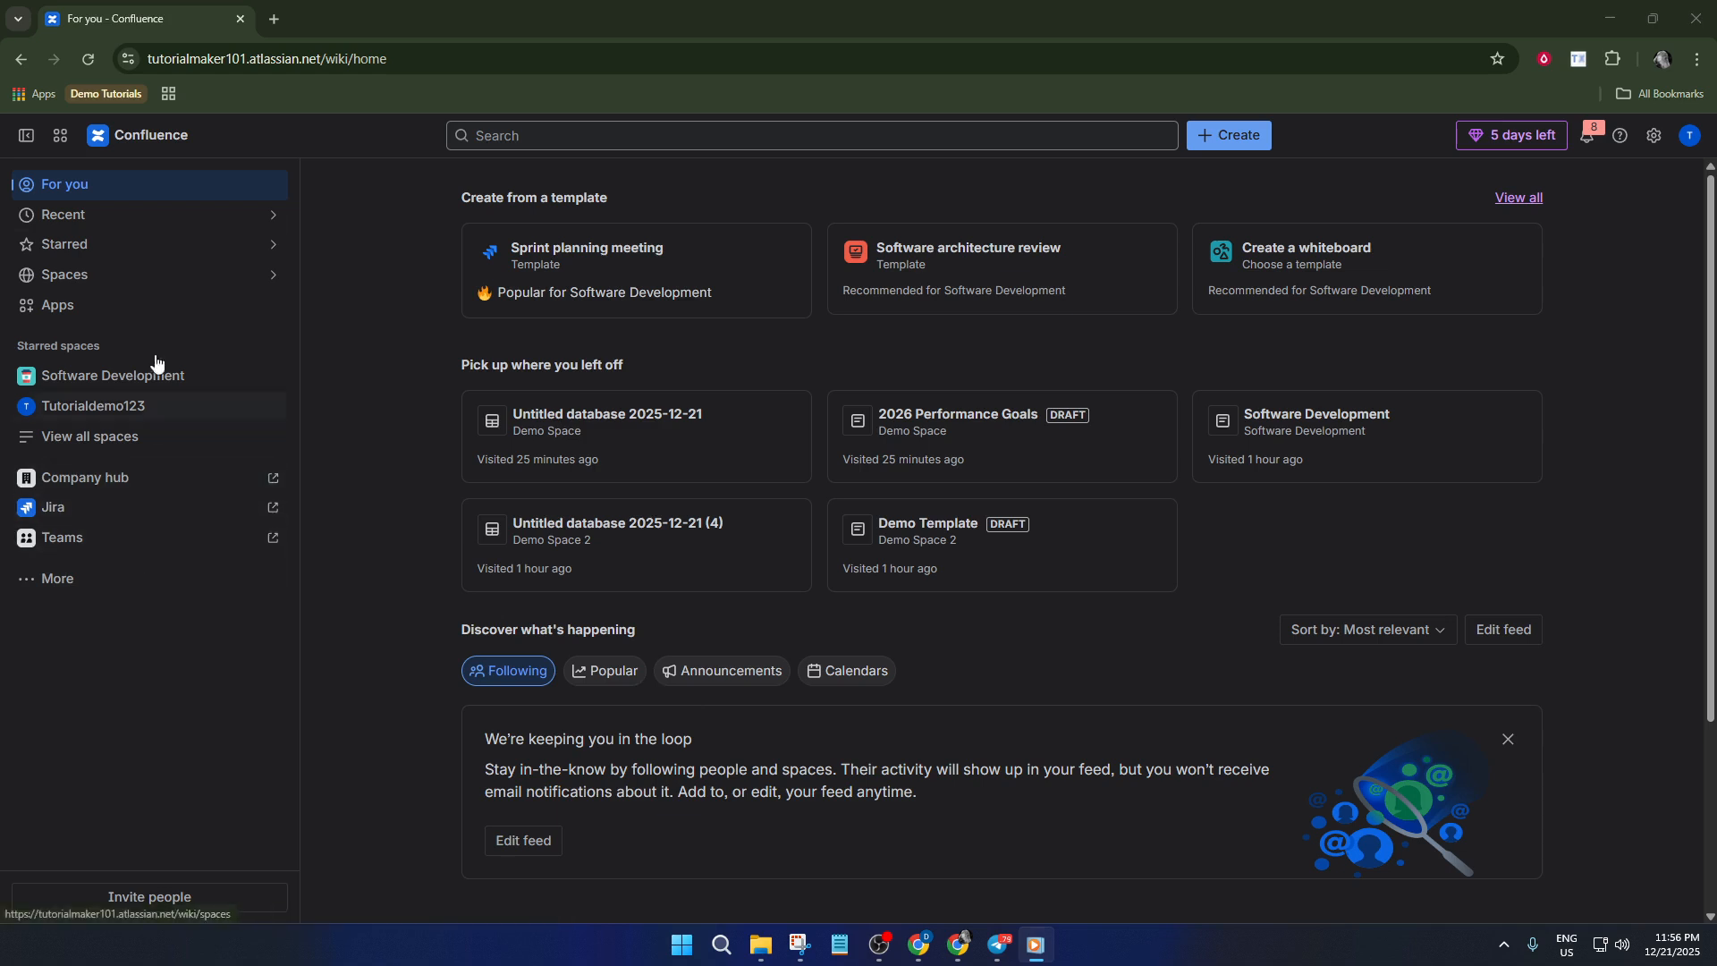
# Switch from Confluence to Jira and start creating a new plan
pyautogui.click(104, 510)
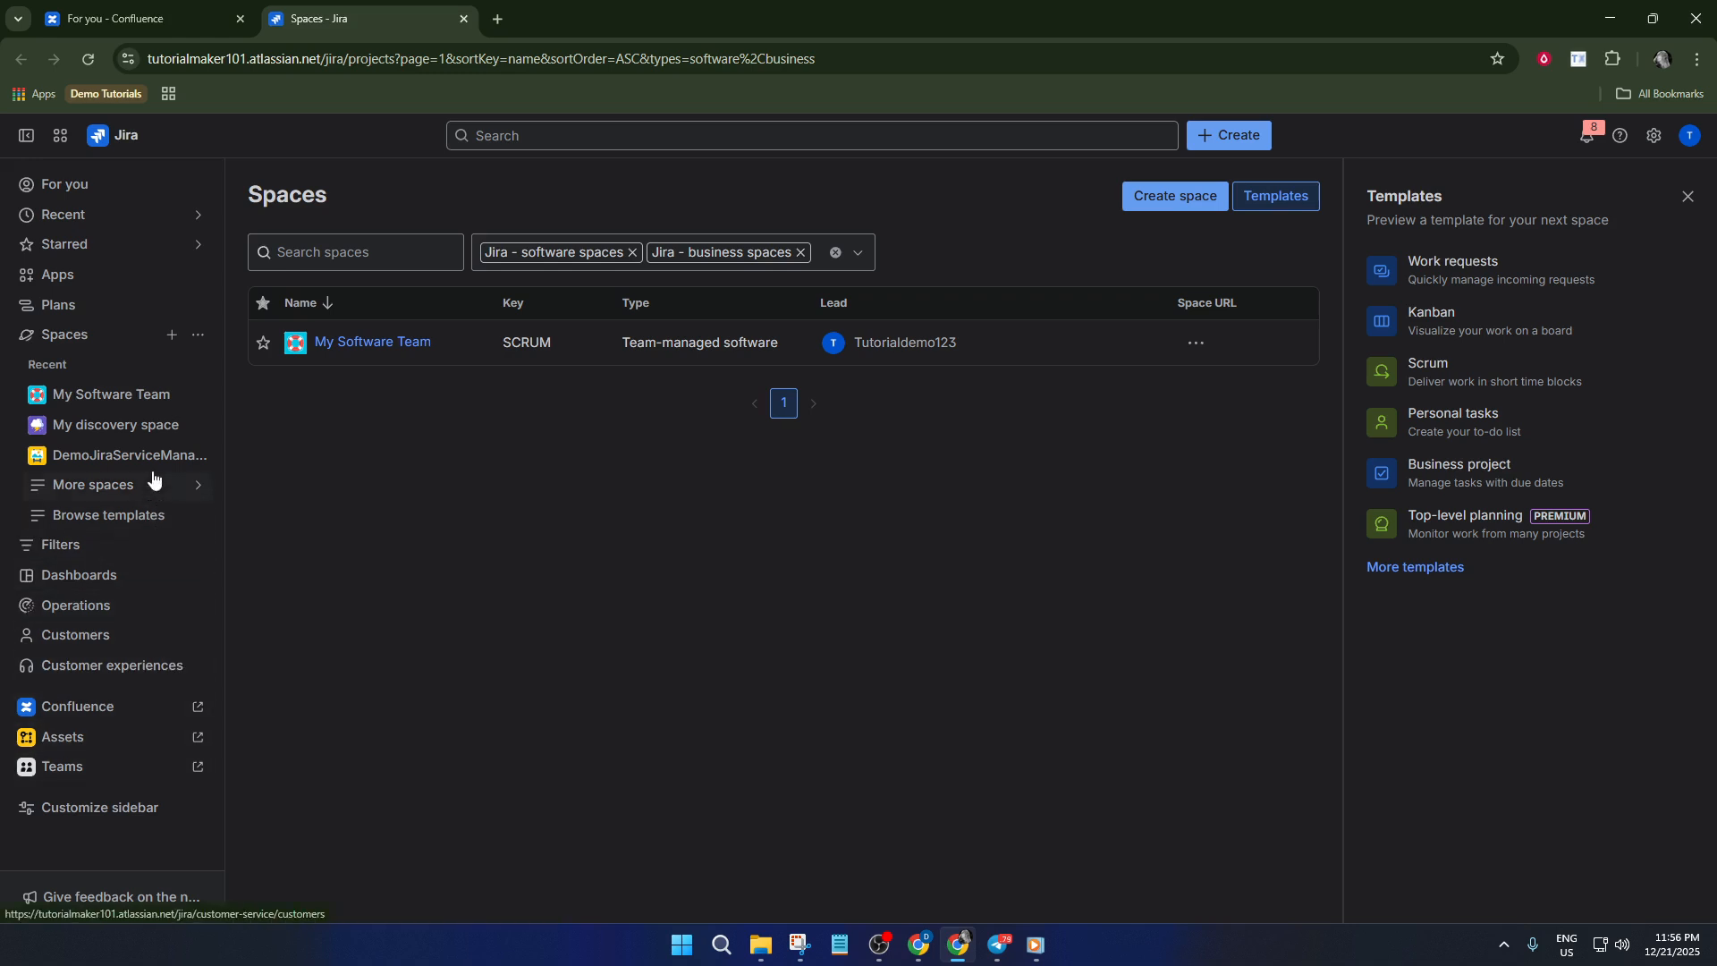
pyautogui.click(134, 337)
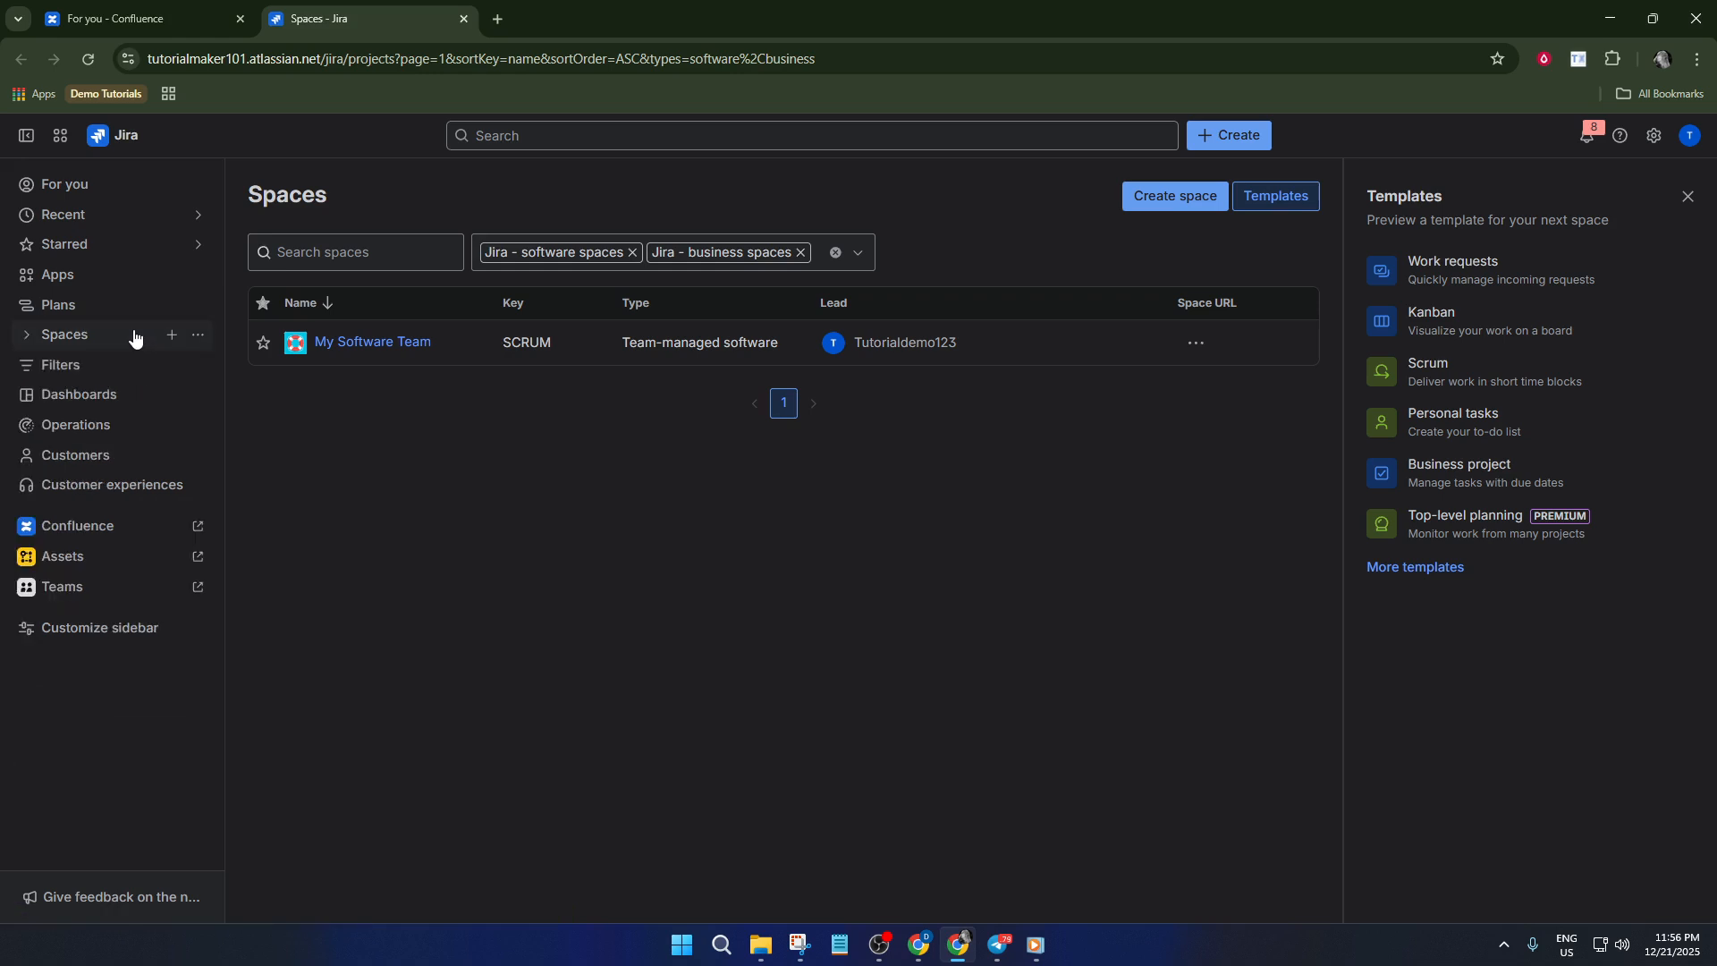
pyautogui.click(135, 335)
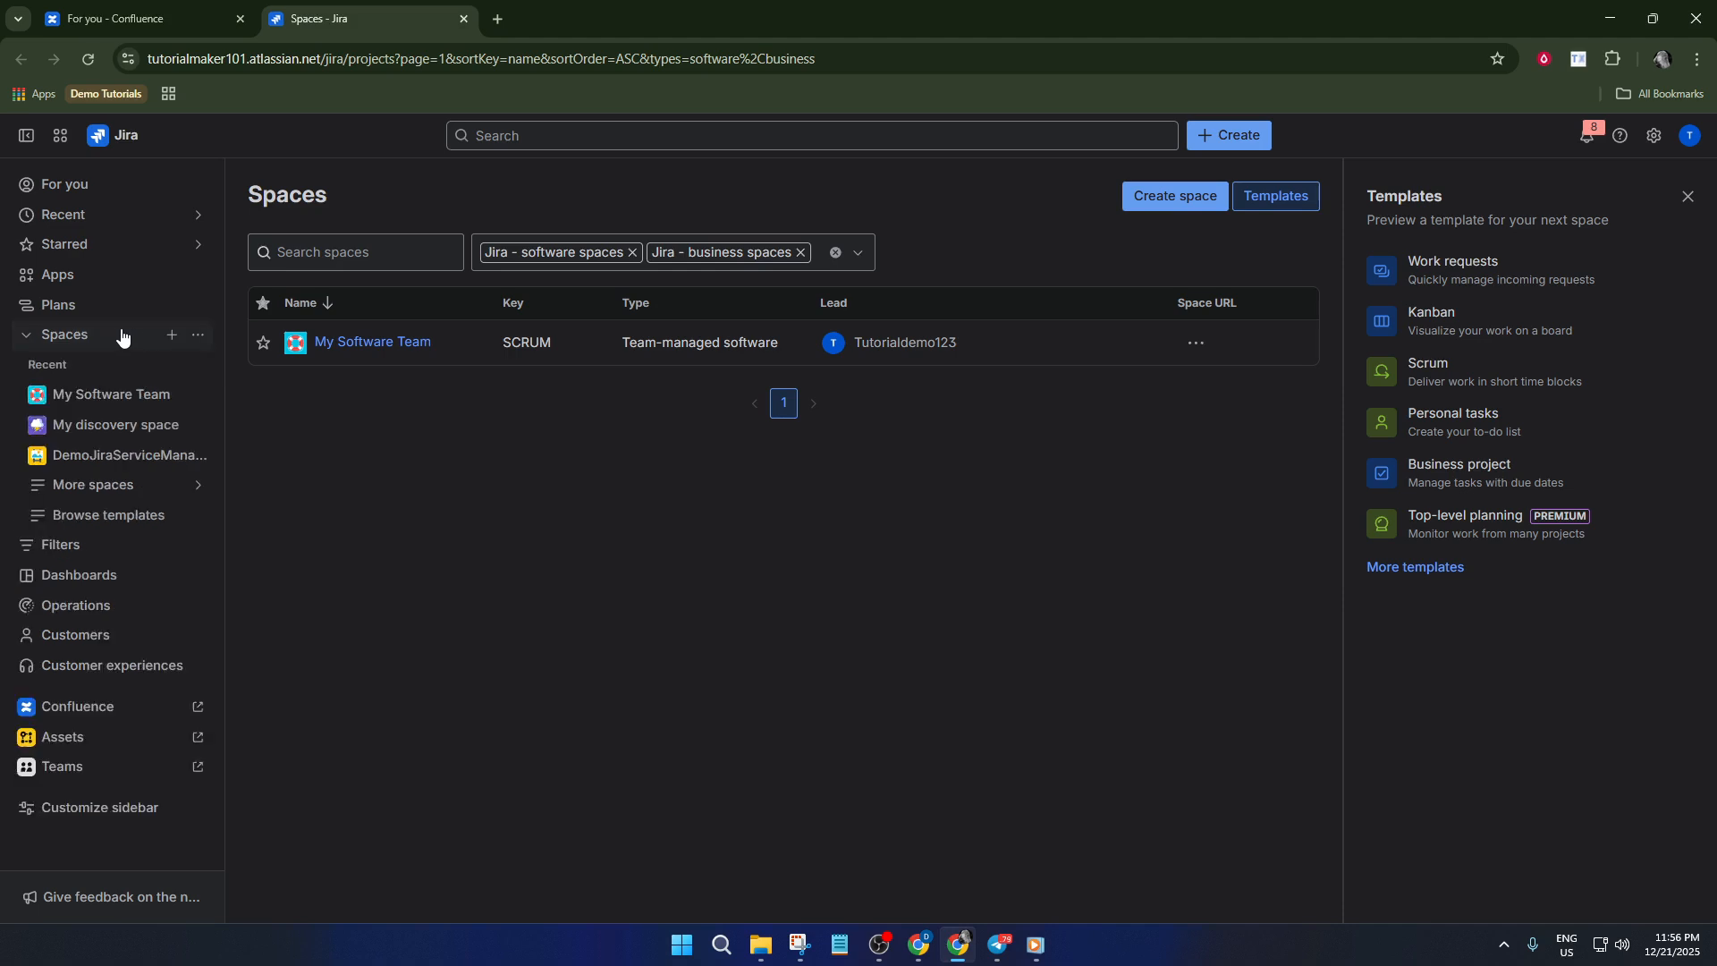
pyautogui.click(97, 311)
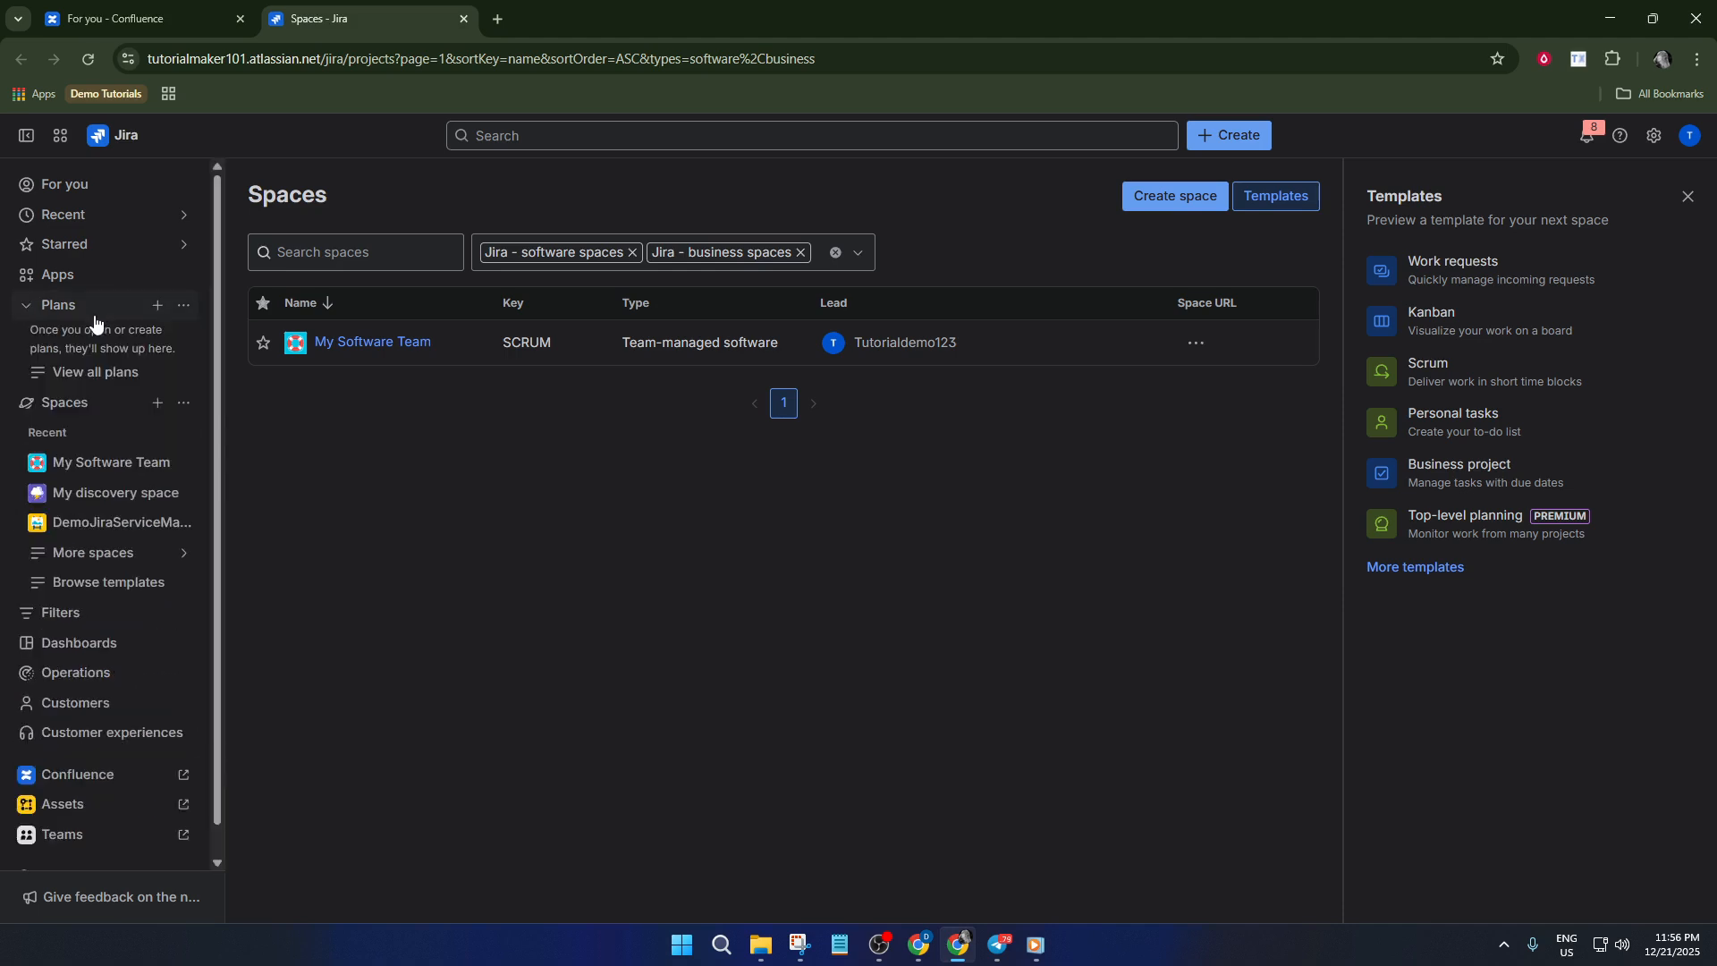
pyautogui.click(158, 313)
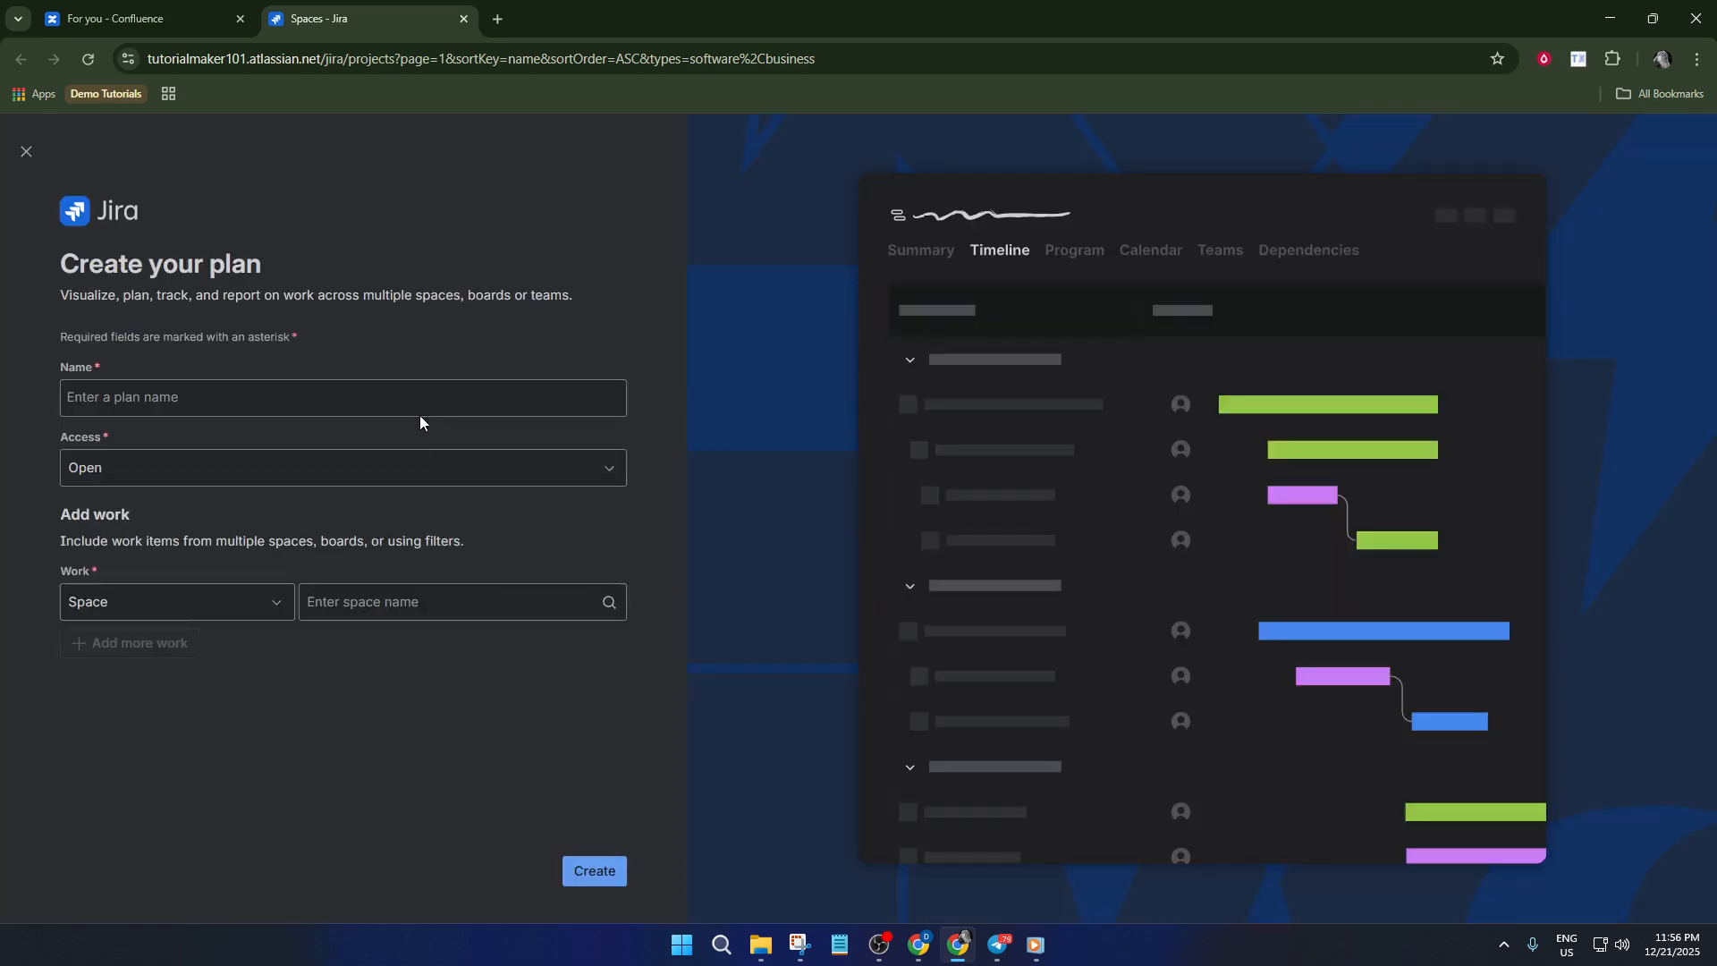
# Name the new plan "Demo plan"
pyautogui.click(341, 389)
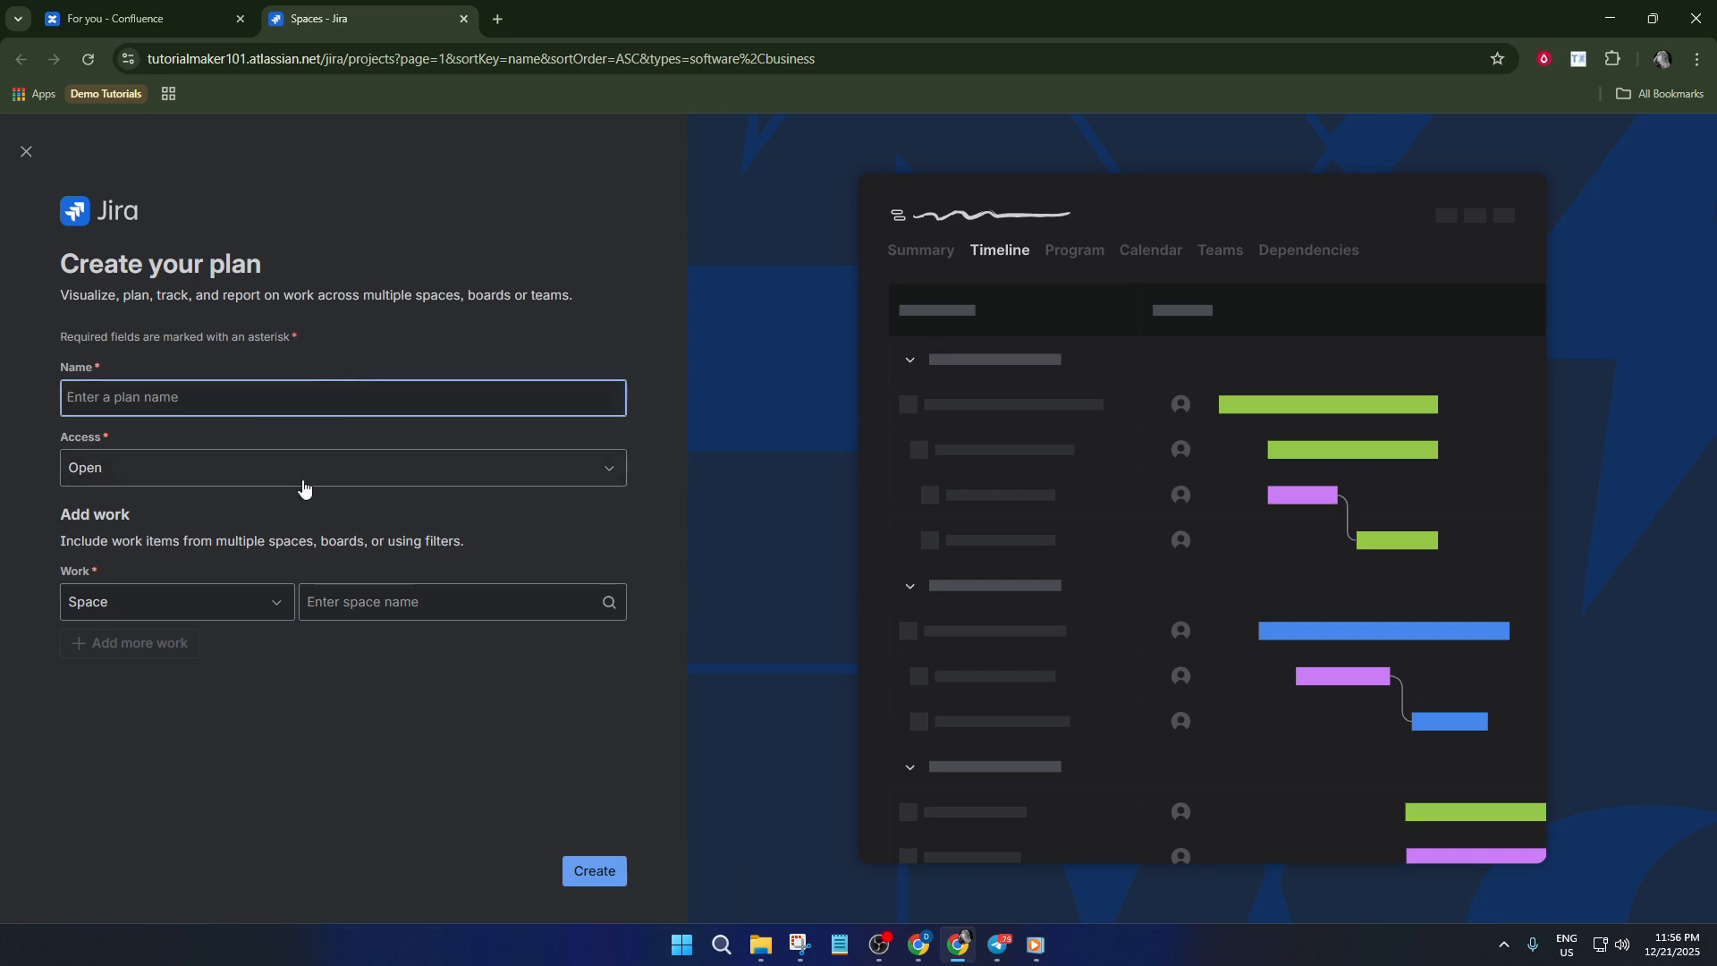
pyautogui.write('Demo plan')
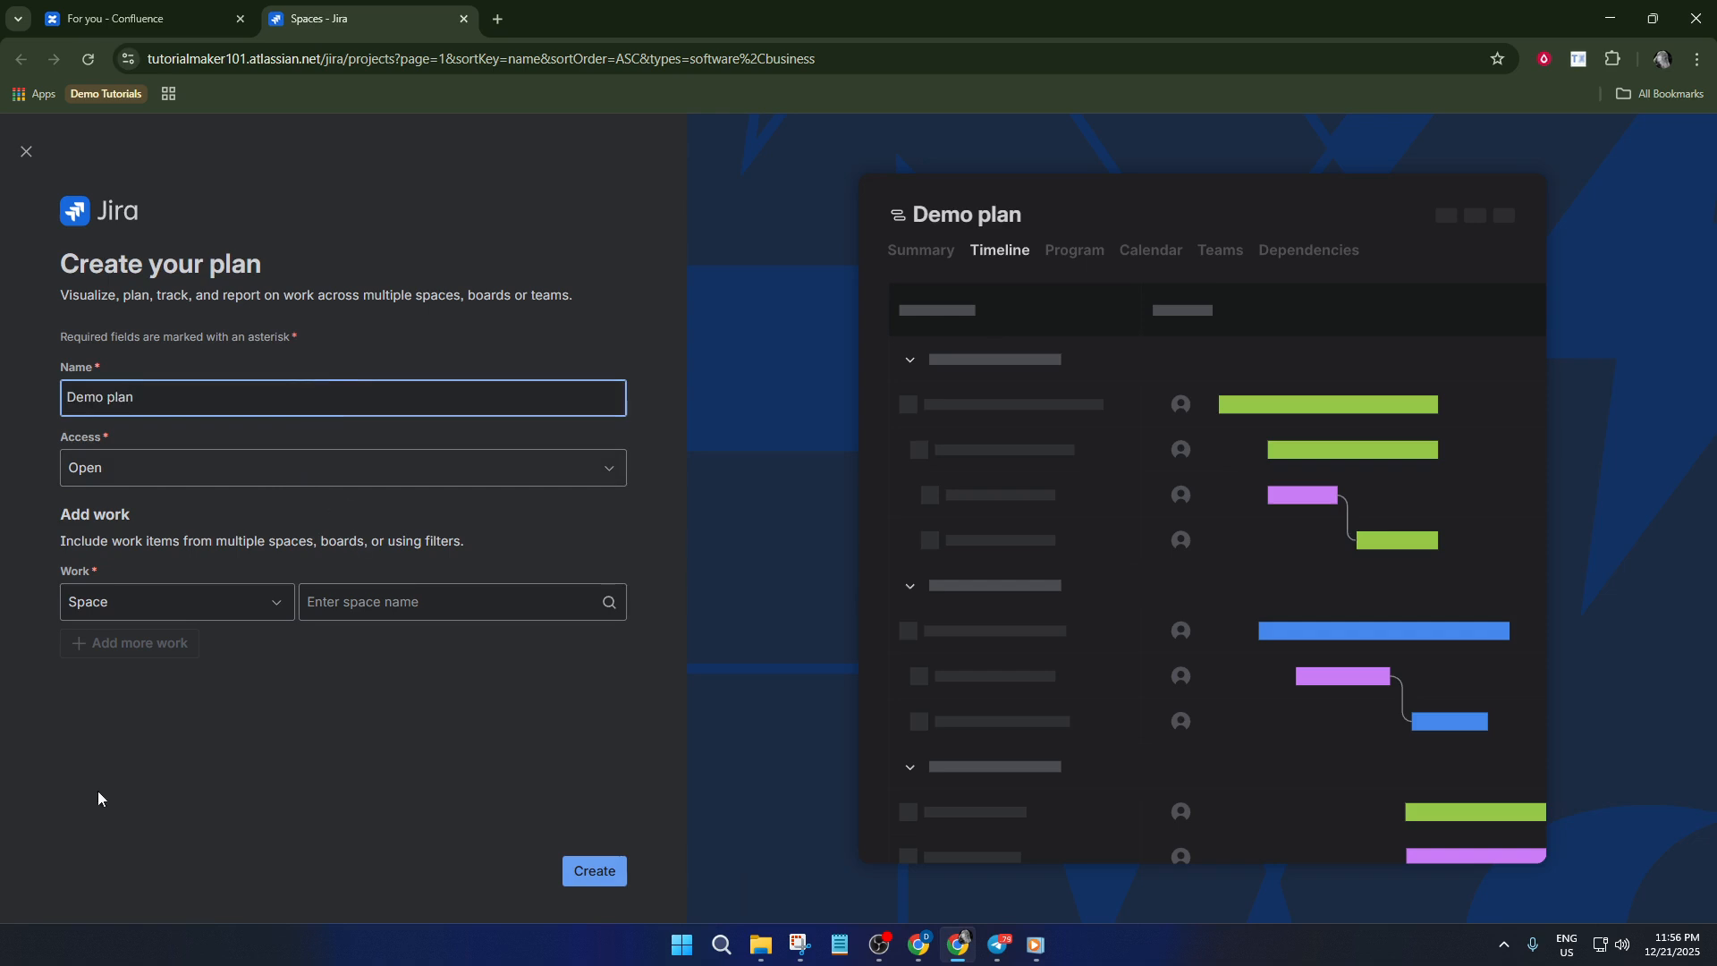
pyautogui.click(650, 861)
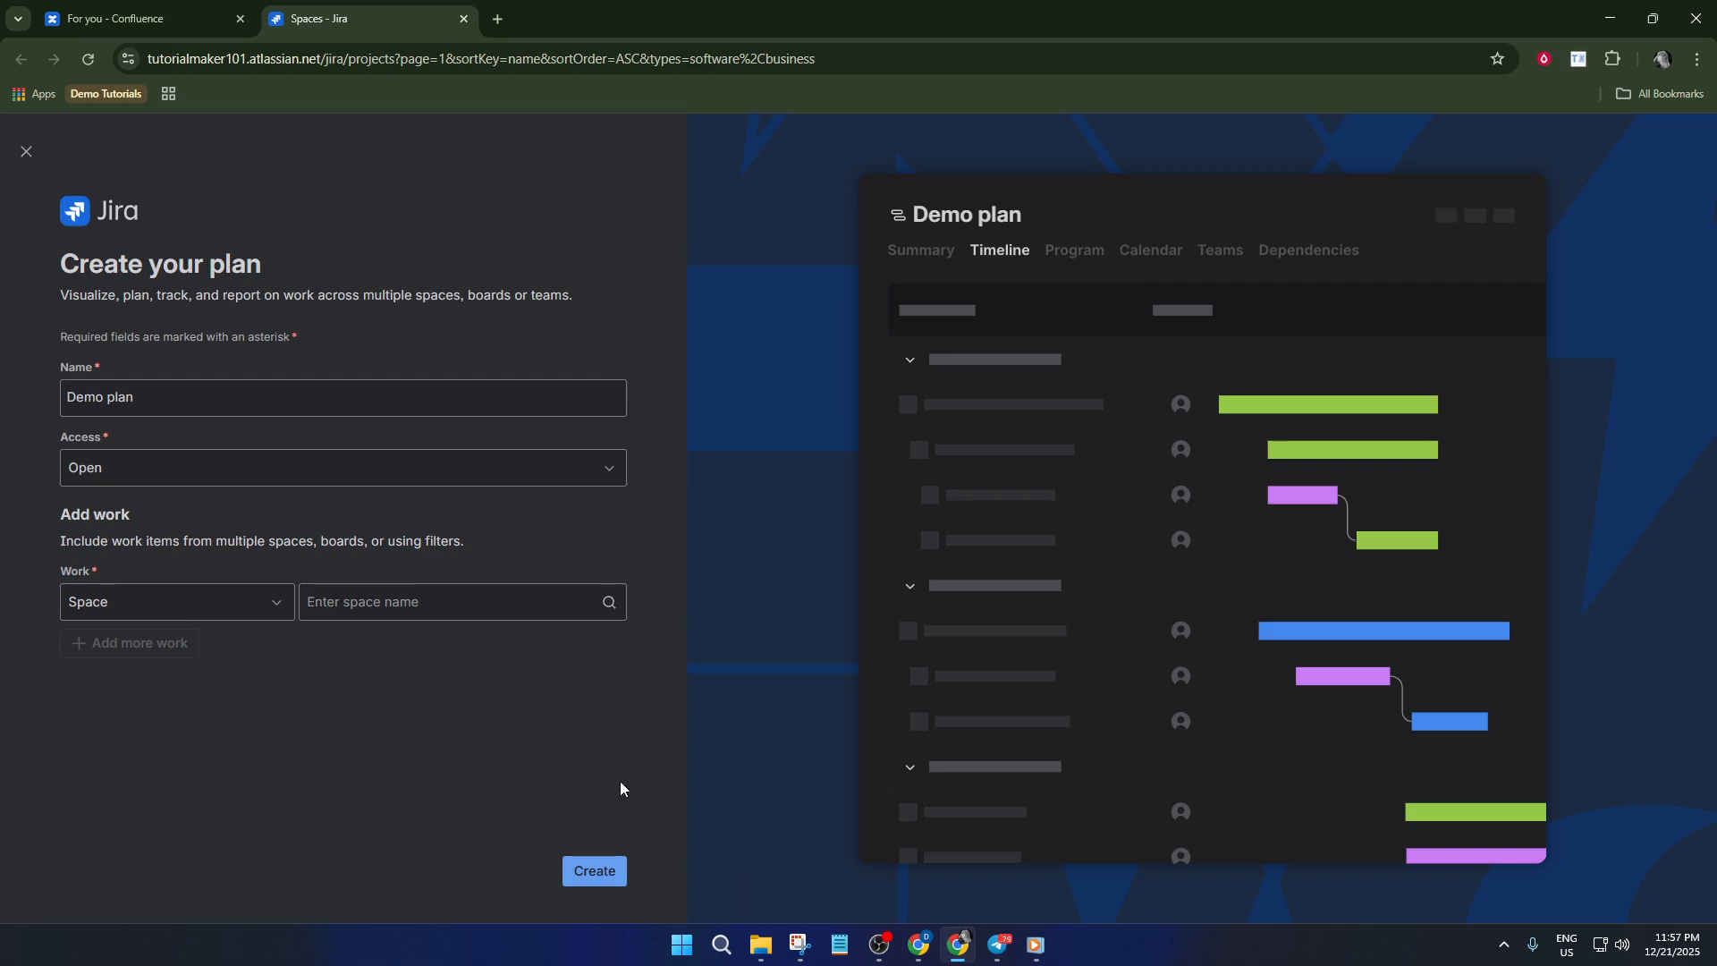
pyautogui.click(619, 860)
# Create the plan with Open access and the My Software Team space as its work source
pyautogui.click(226, 465)
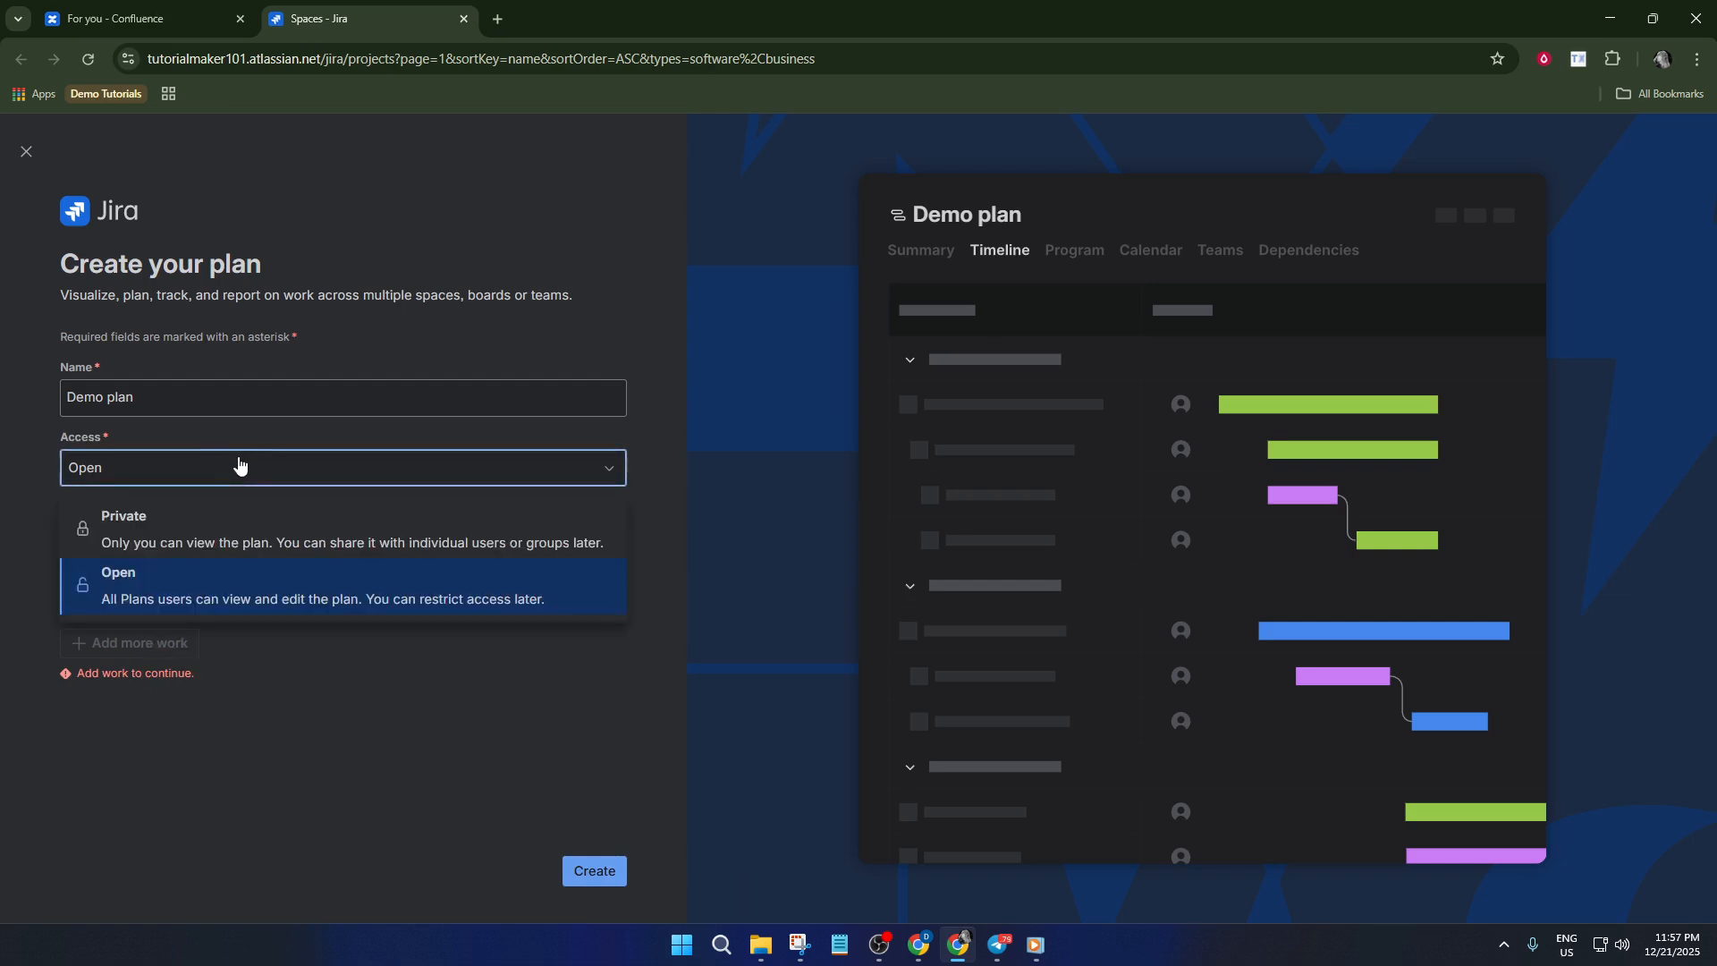
pyautogui.click(227, 575)
pyautogui.click(333, 600)
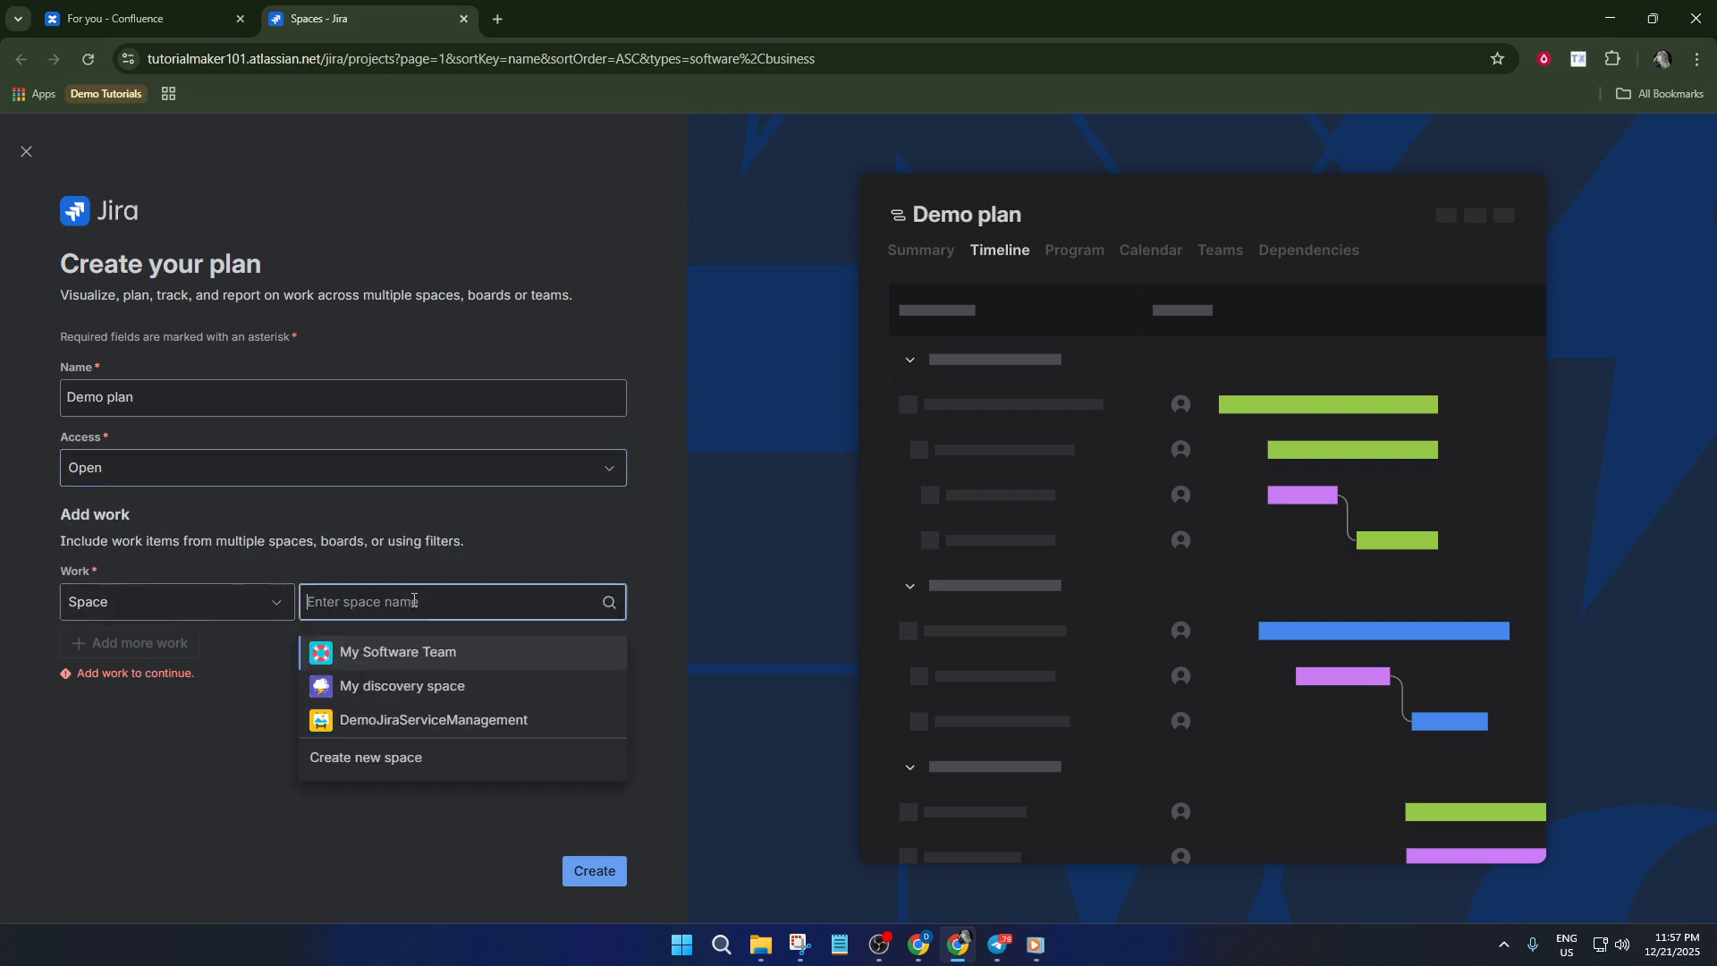
pyautogui.click(392, 652)
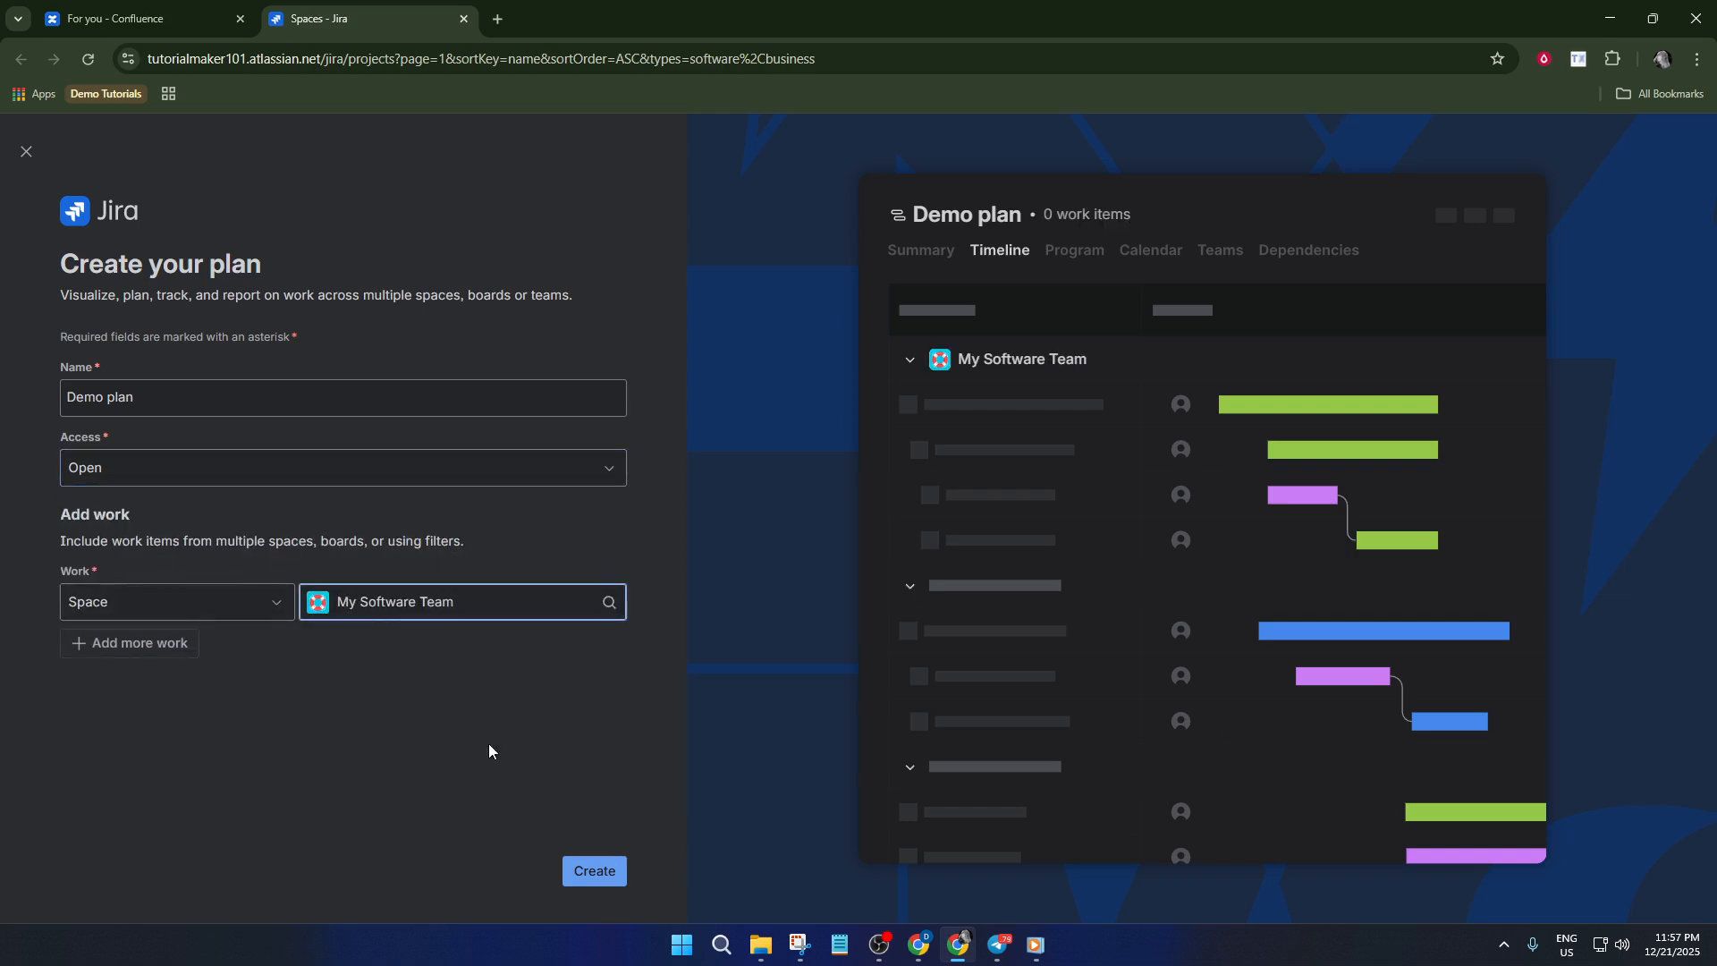
pyautogui.click(592, 865)
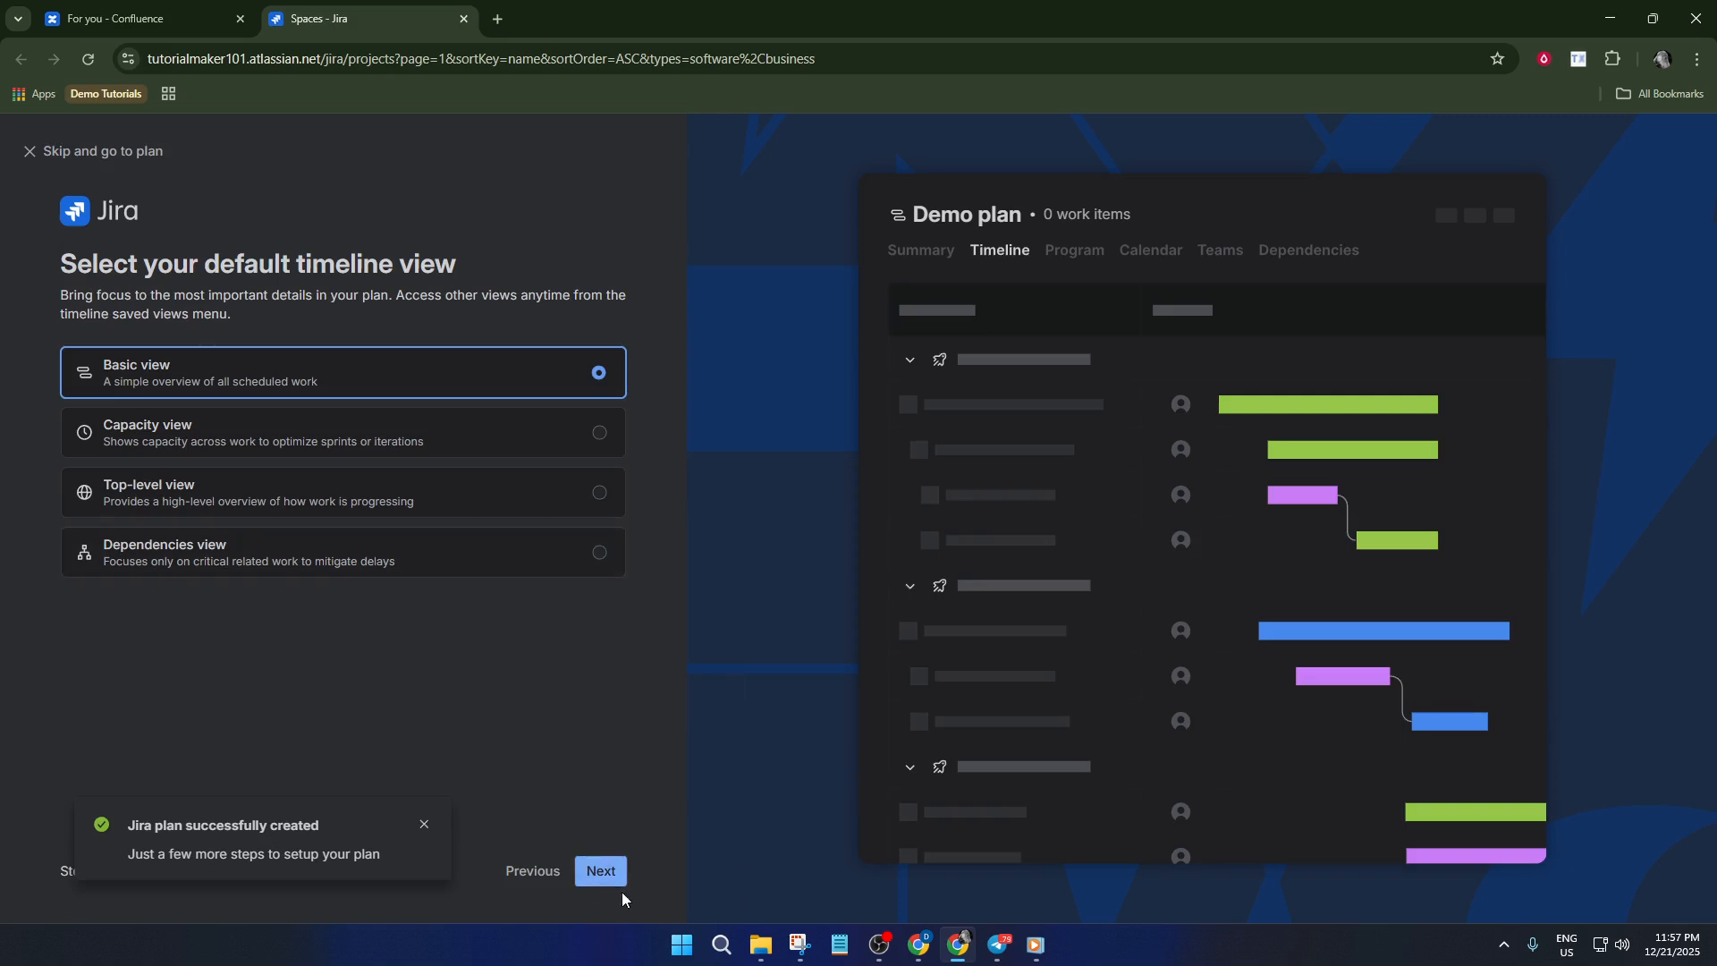
# Finish the plan setup with Basic view as the default timeline view, adding no people and skipping the tour
pyautogui.click(617, 878)
pyautogui.click(619, 878)
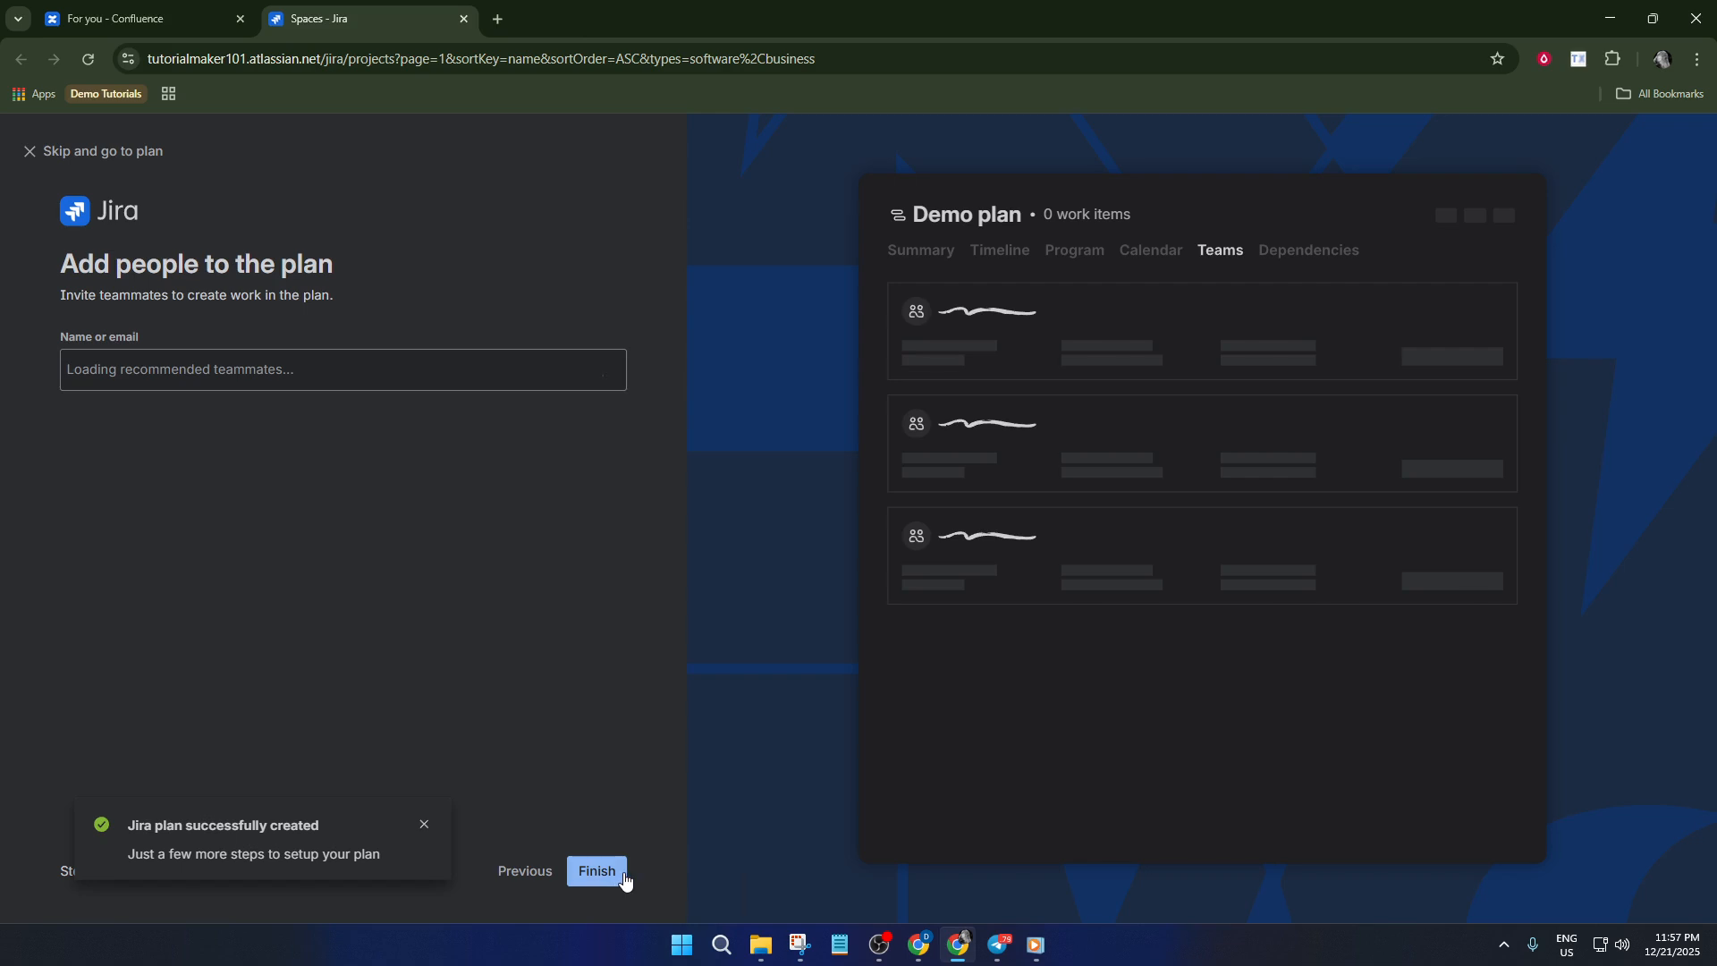
pyautogui.click(624, 876)
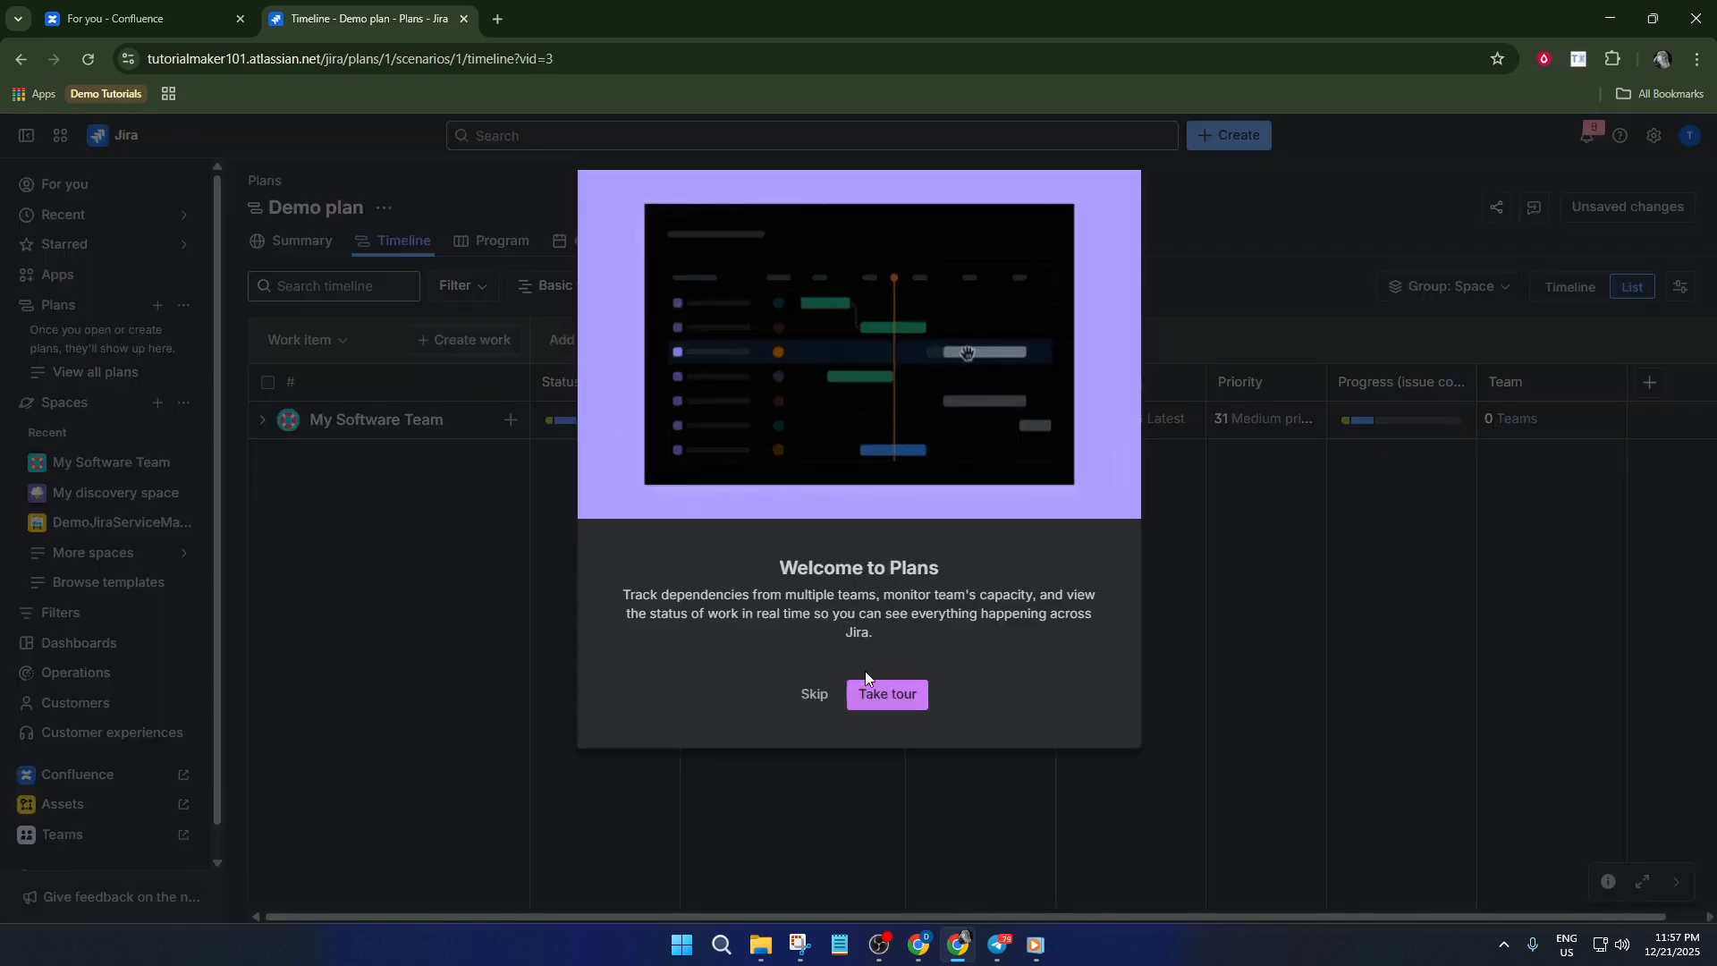
pyautogui.click(814, 693)
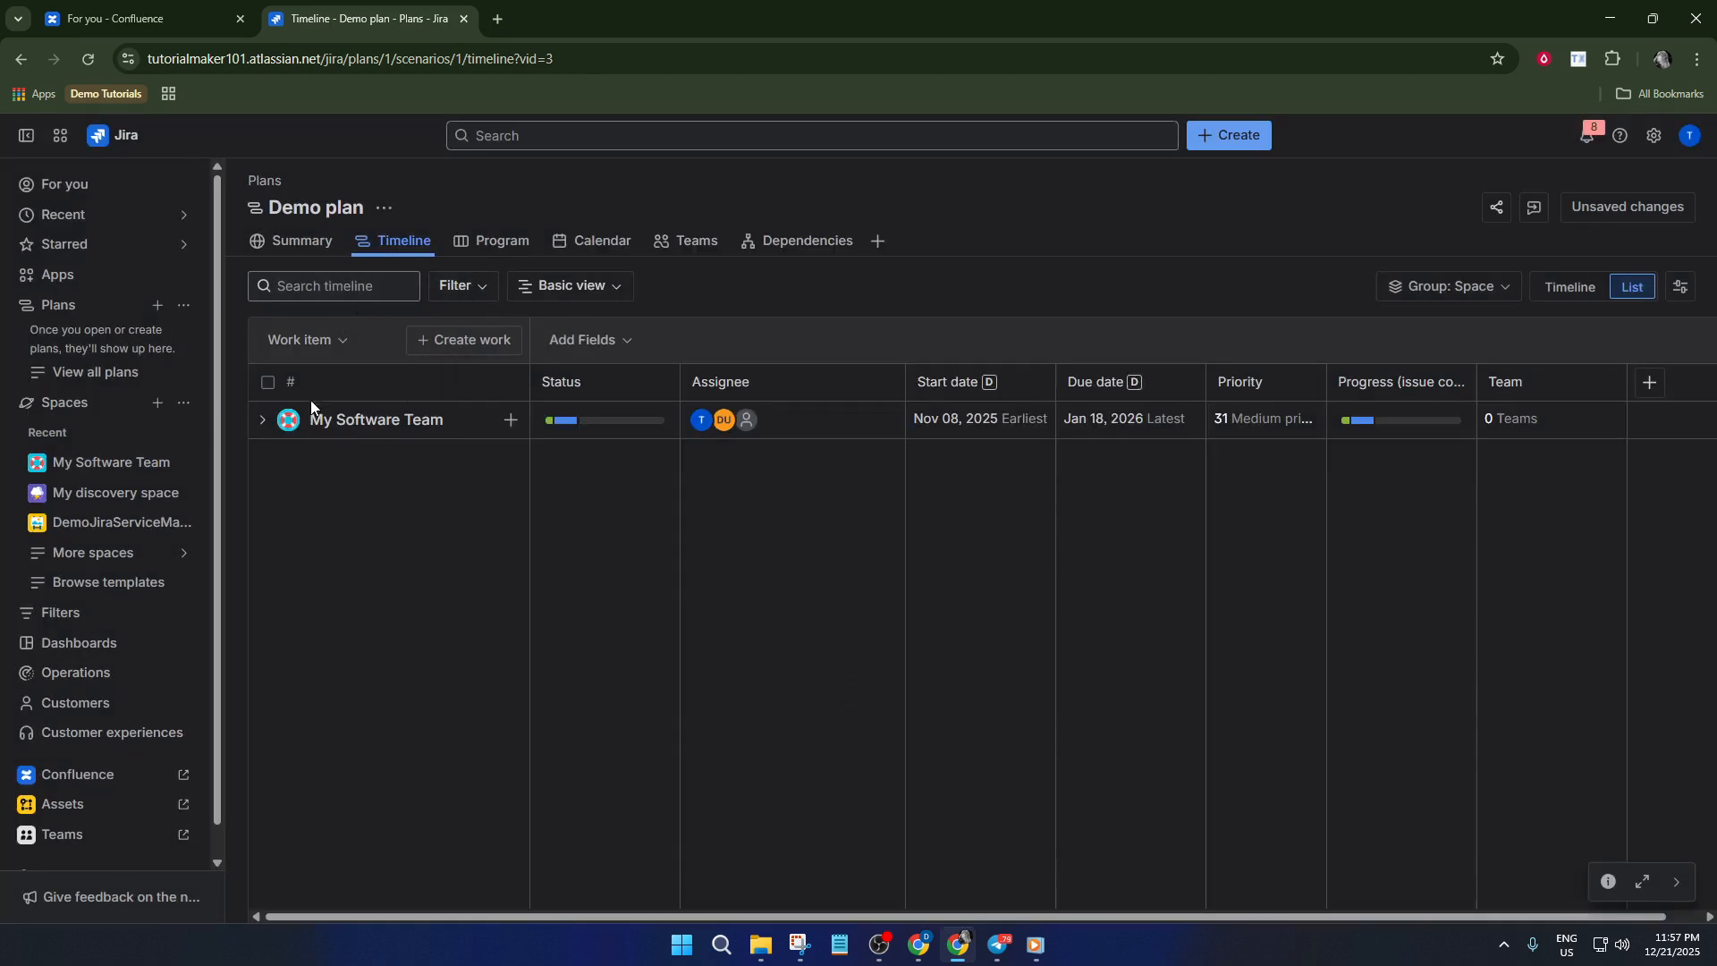
# Expand the My Software Team group and look through the plan's Calendar, Teams and Dependencies views
pyautogui.click(263, 420)
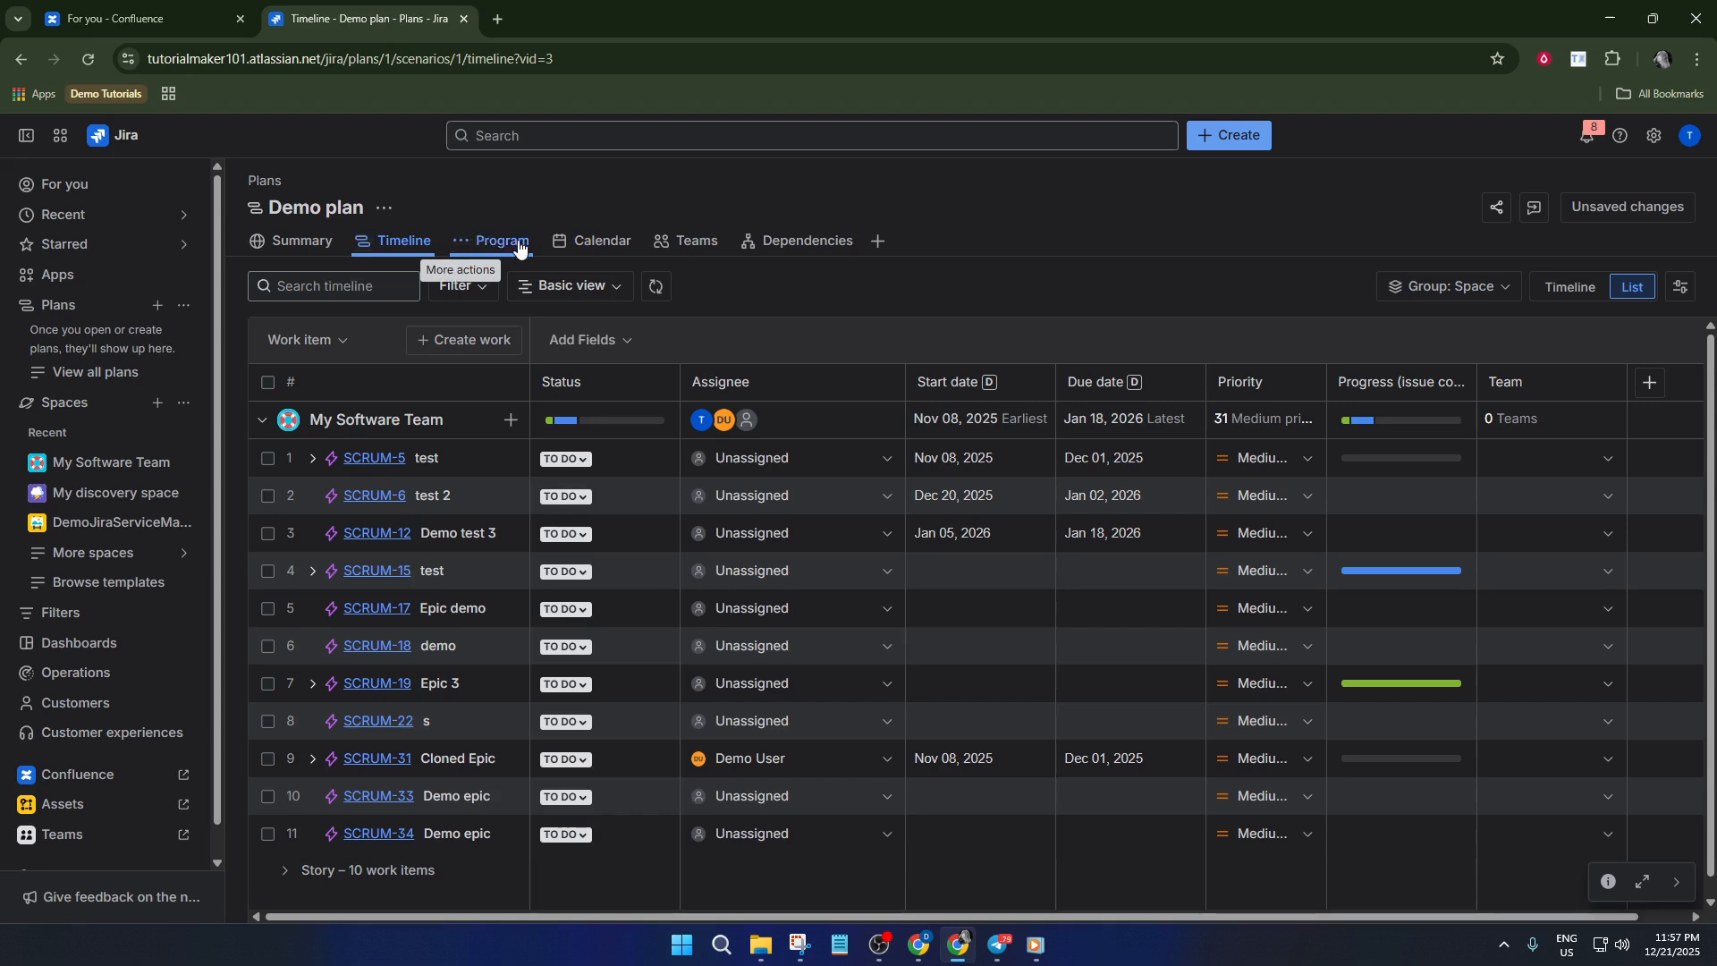
pyautogui.click(586, 241)
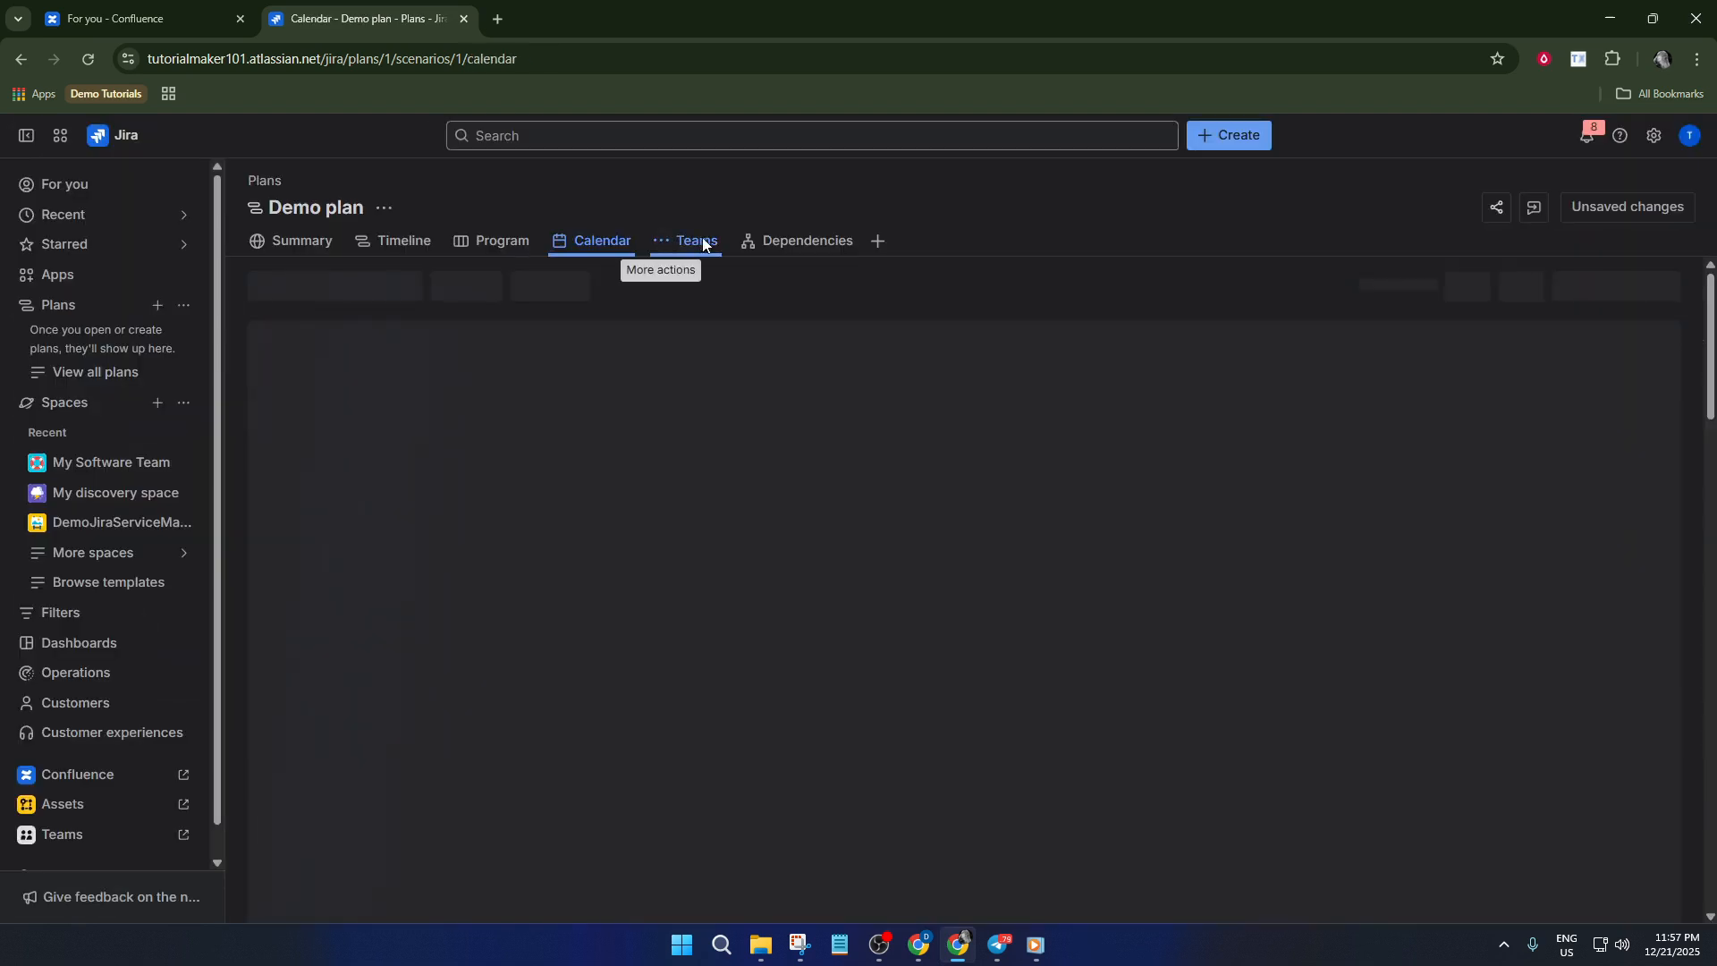
pyautogui.click(699, 240)
pyautogui.click(796, 247)
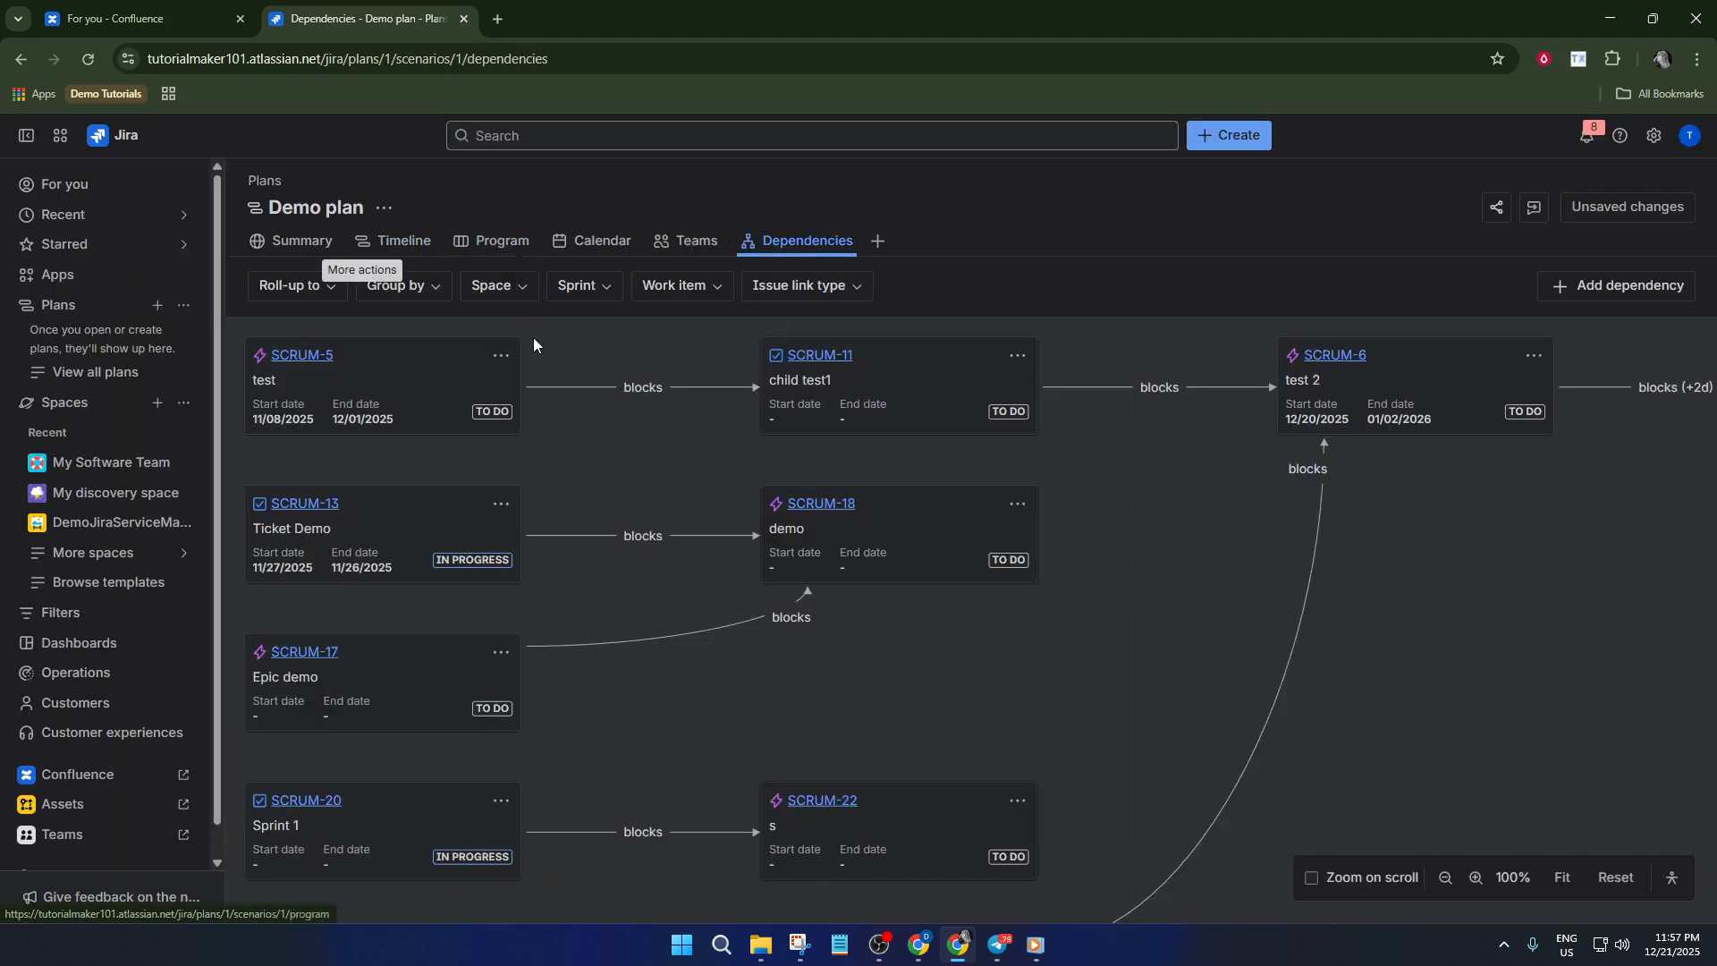
pyautogui.scroll(-3, 736, 471)
pyautogui.scroll(3, 1056, 480)
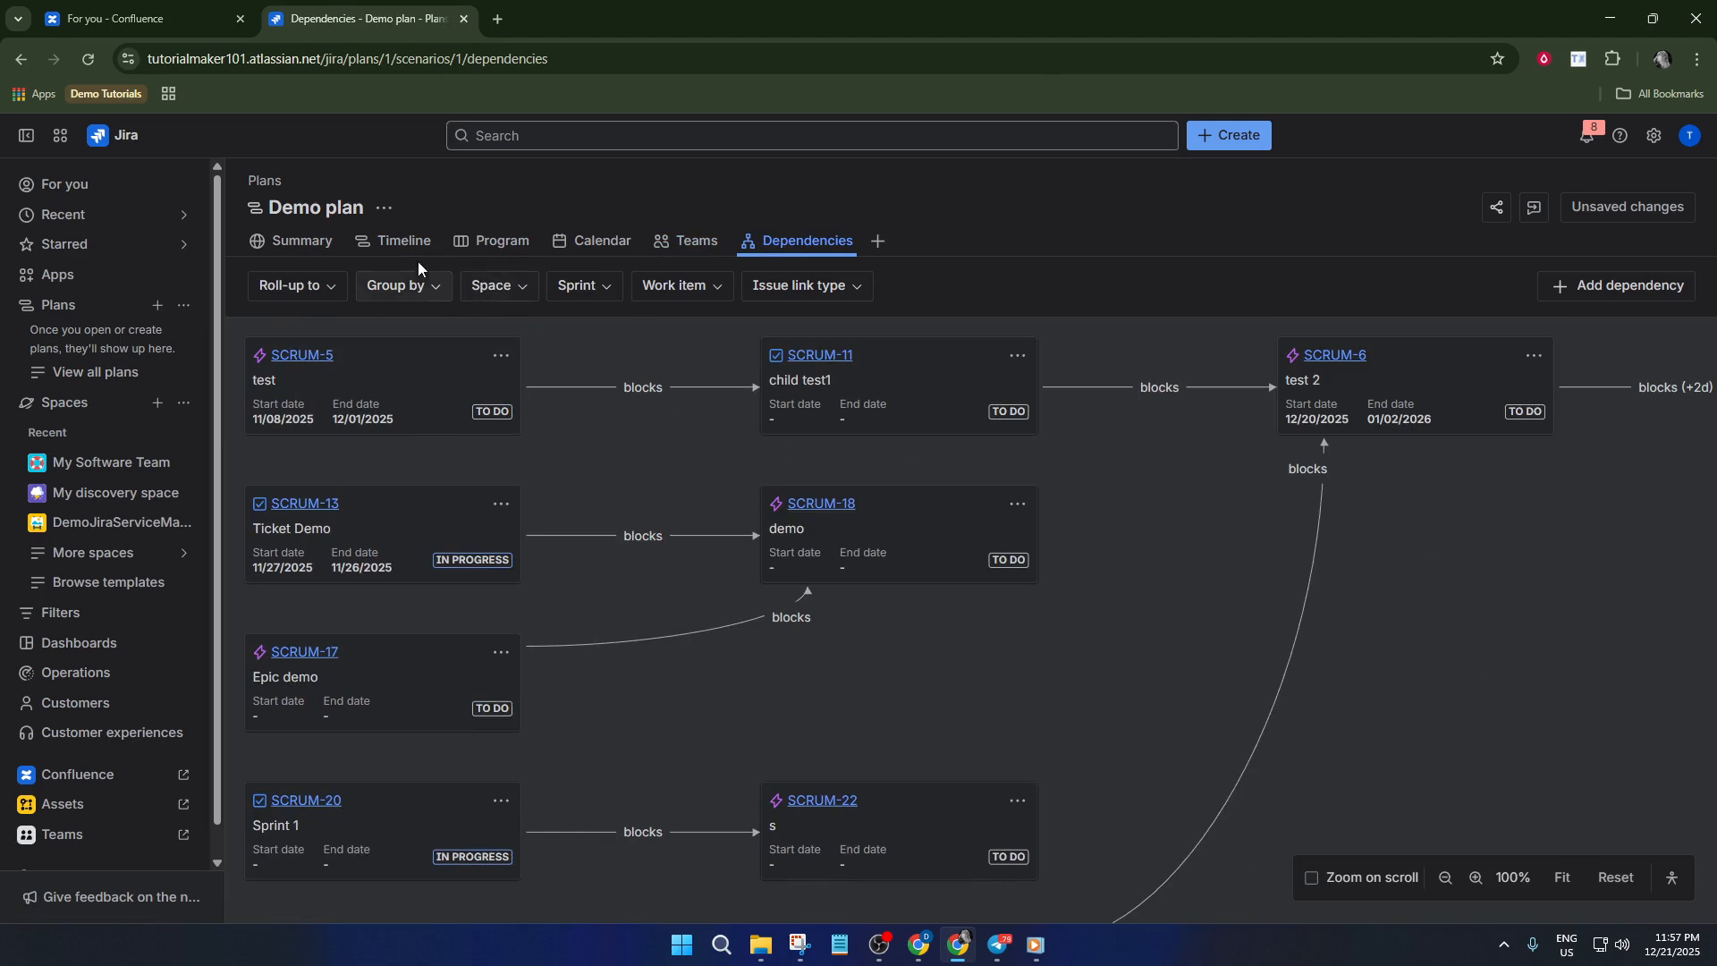
# Return to the plan's Timeline view, review its view settings, and change the layout from list to timeline
pyautogui.click(394, 243)
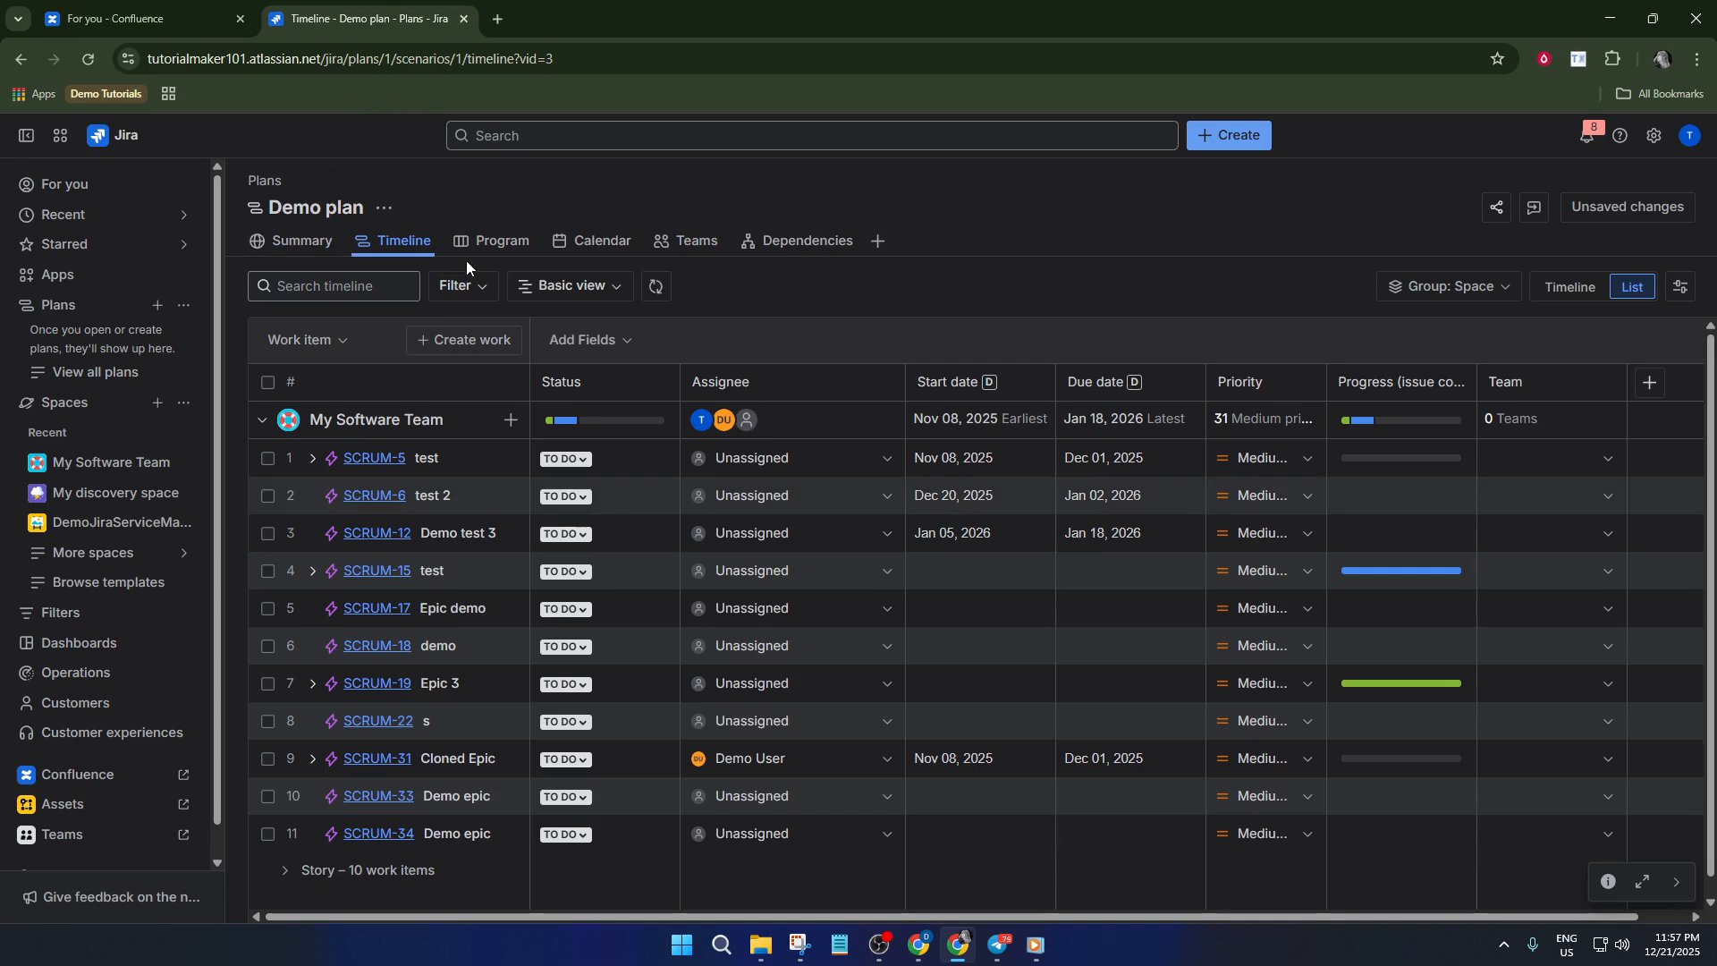
pyautogui.click(1682, 289)
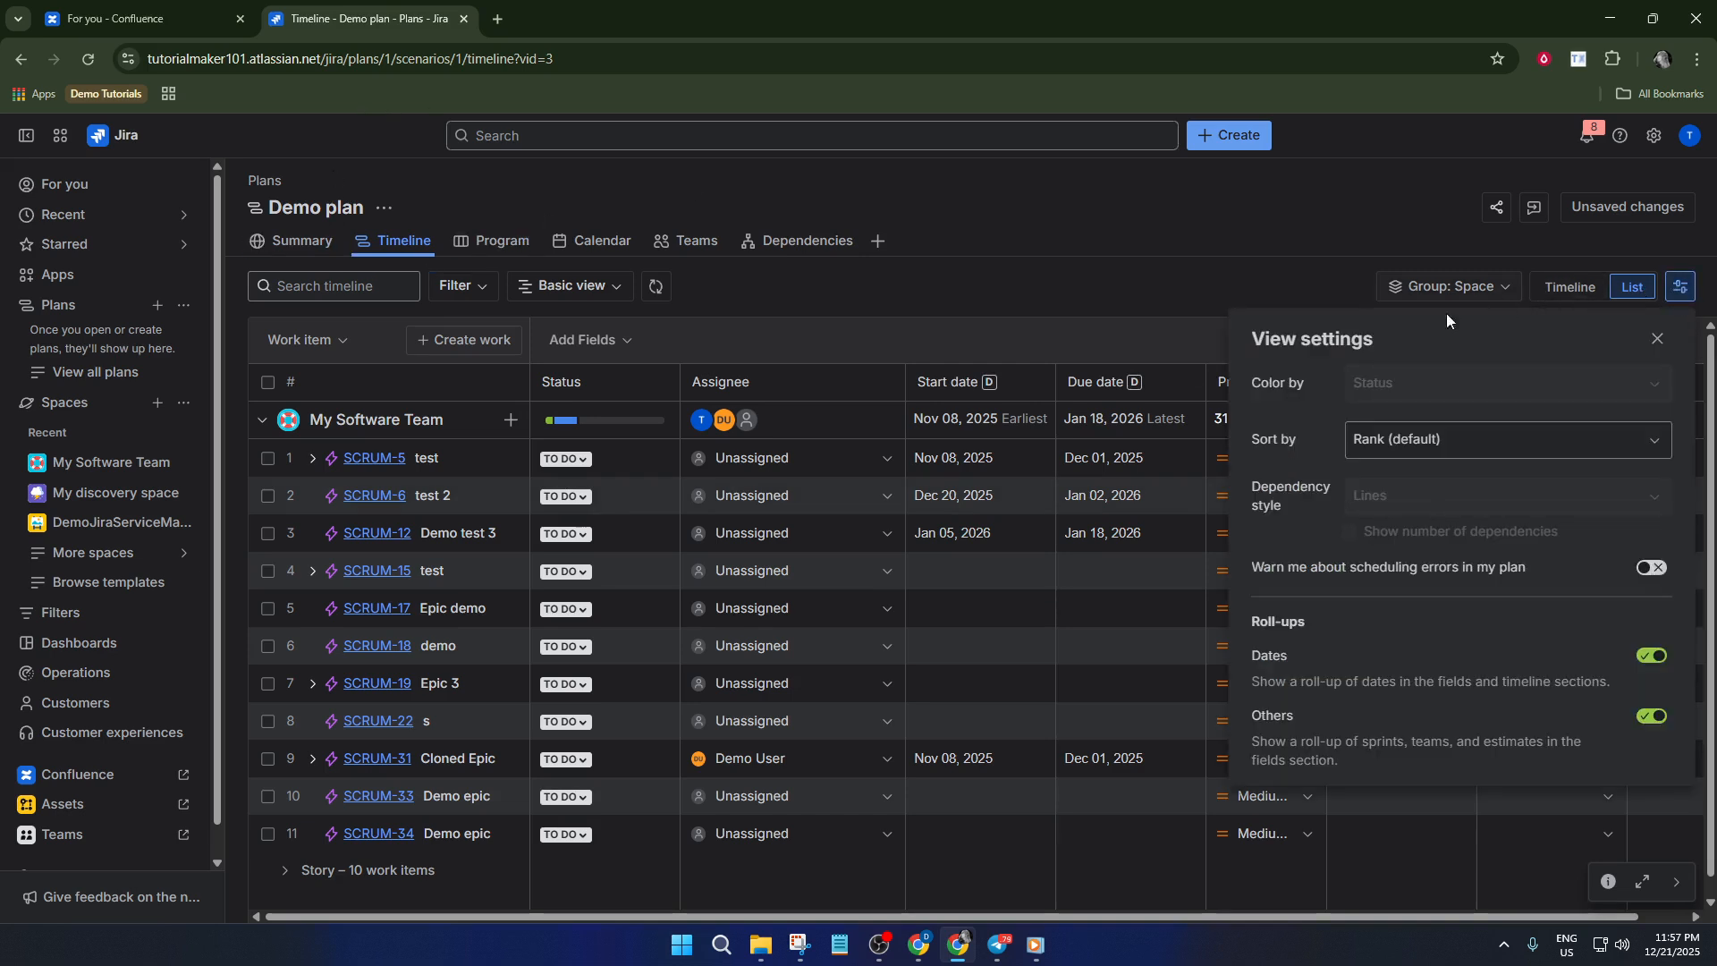
pyautogui.scroll(-1, 1314, 667)
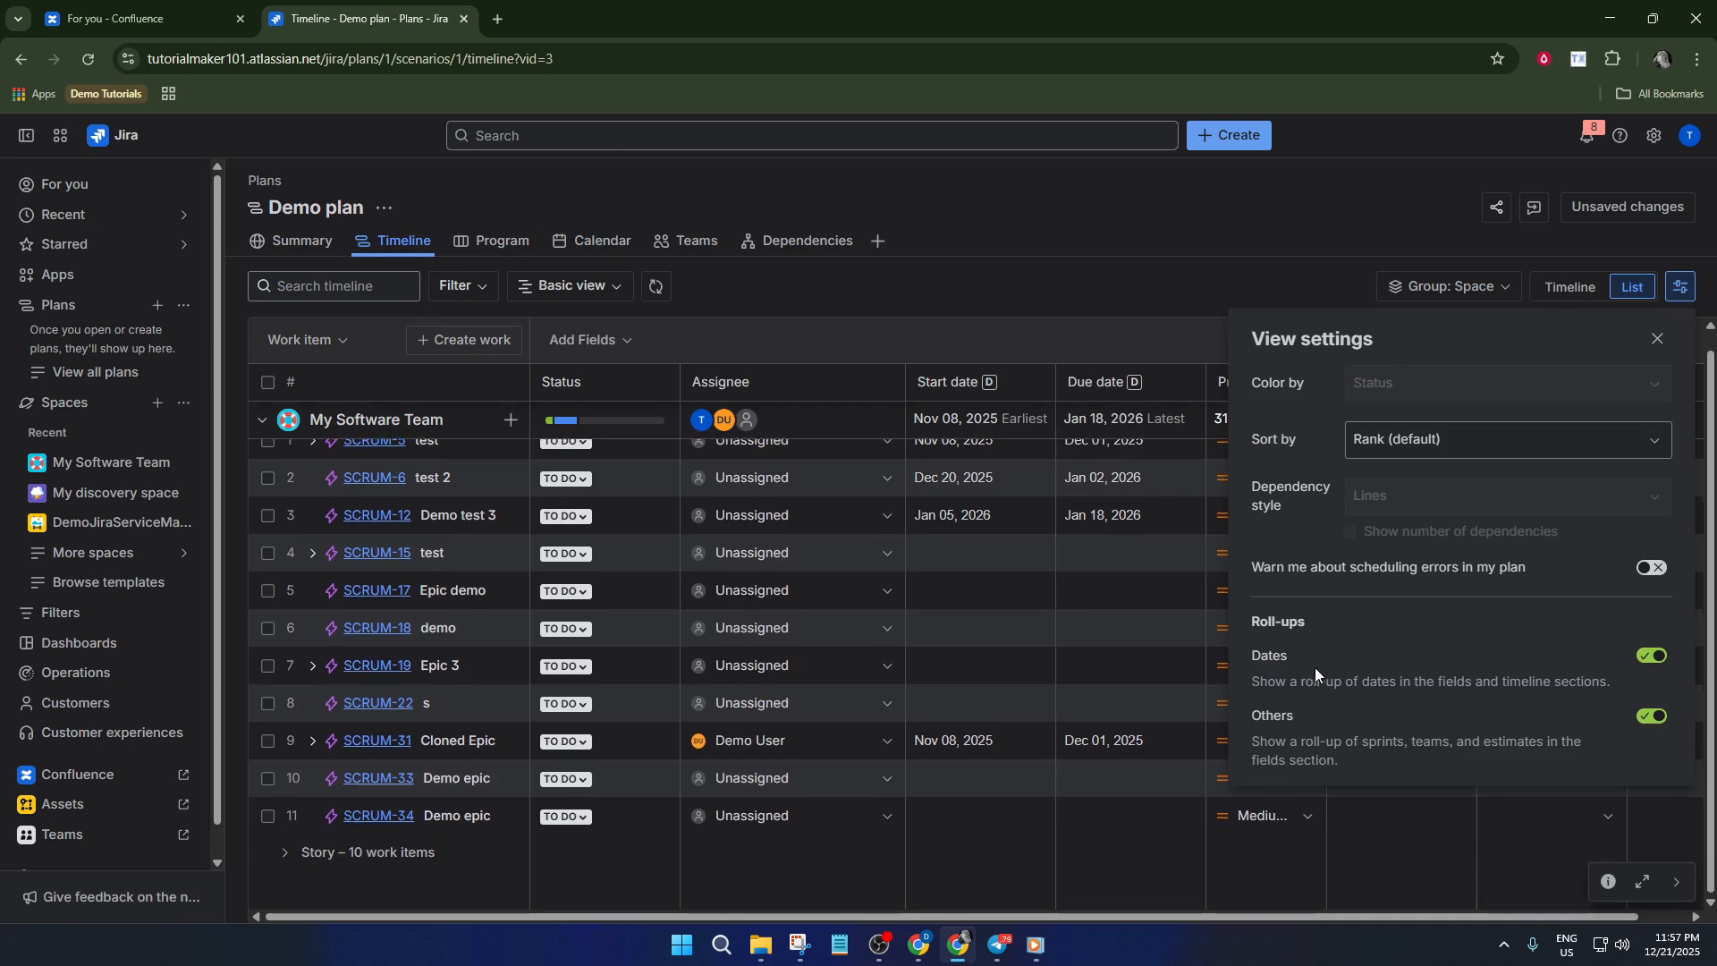
pyautogui.click(1627, 252)
pyautogui.click(1566, 288)
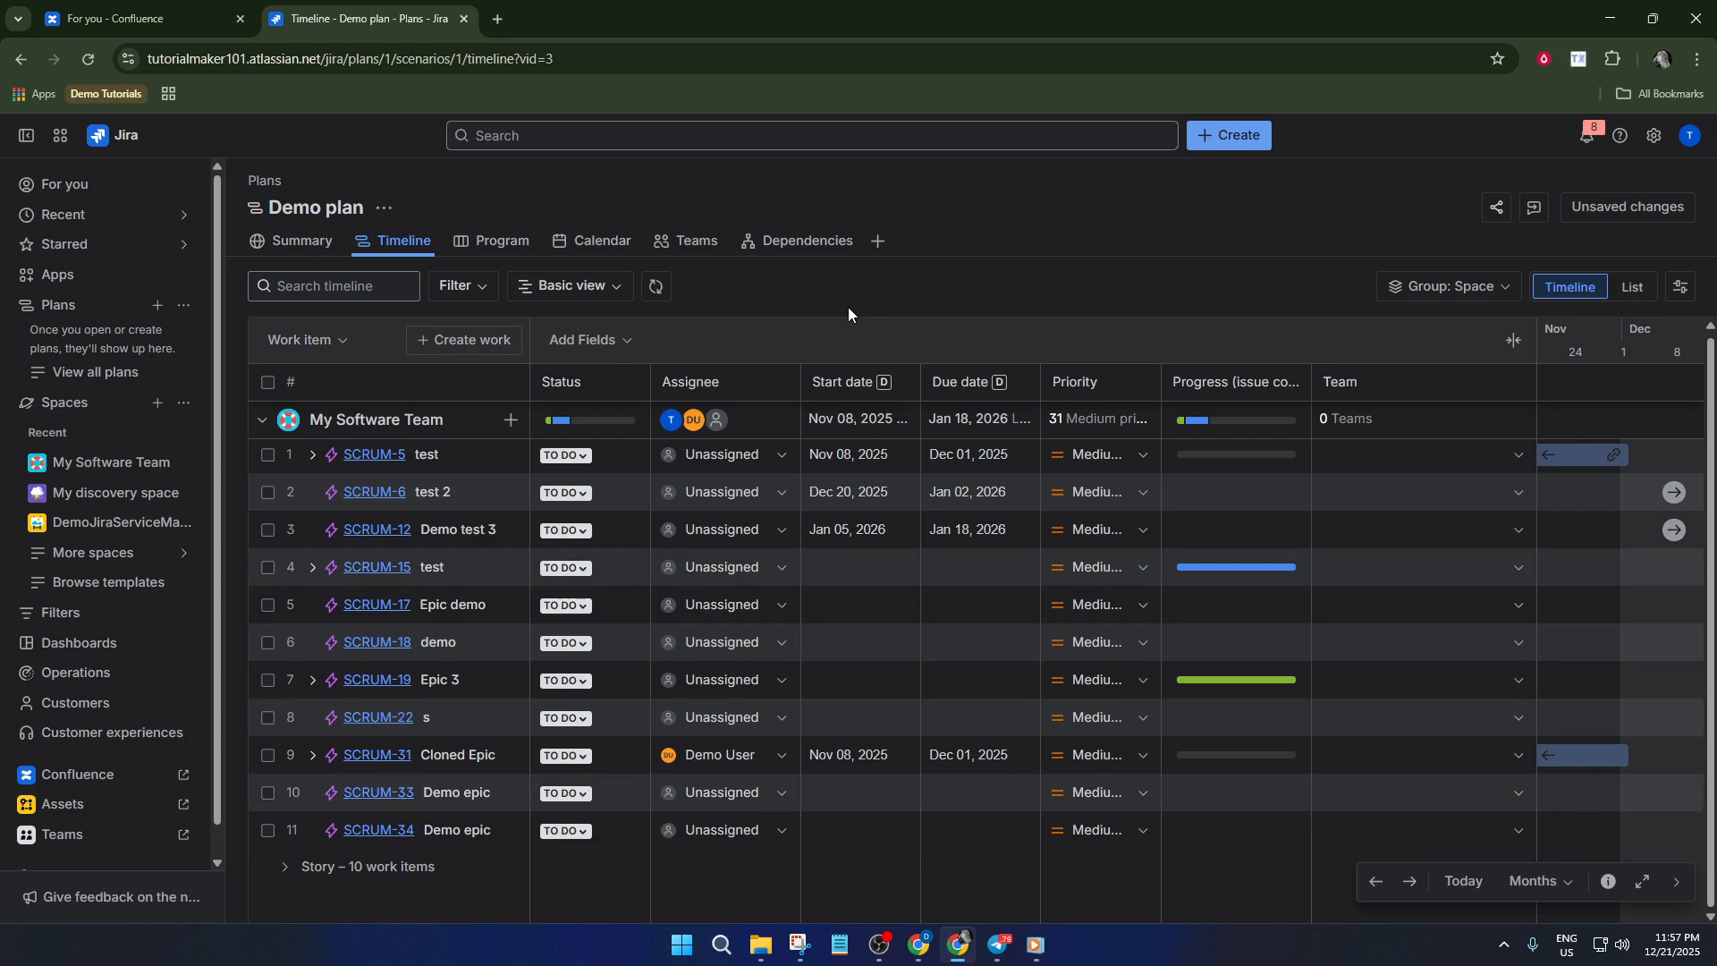
pyautogui.click(383, 211)
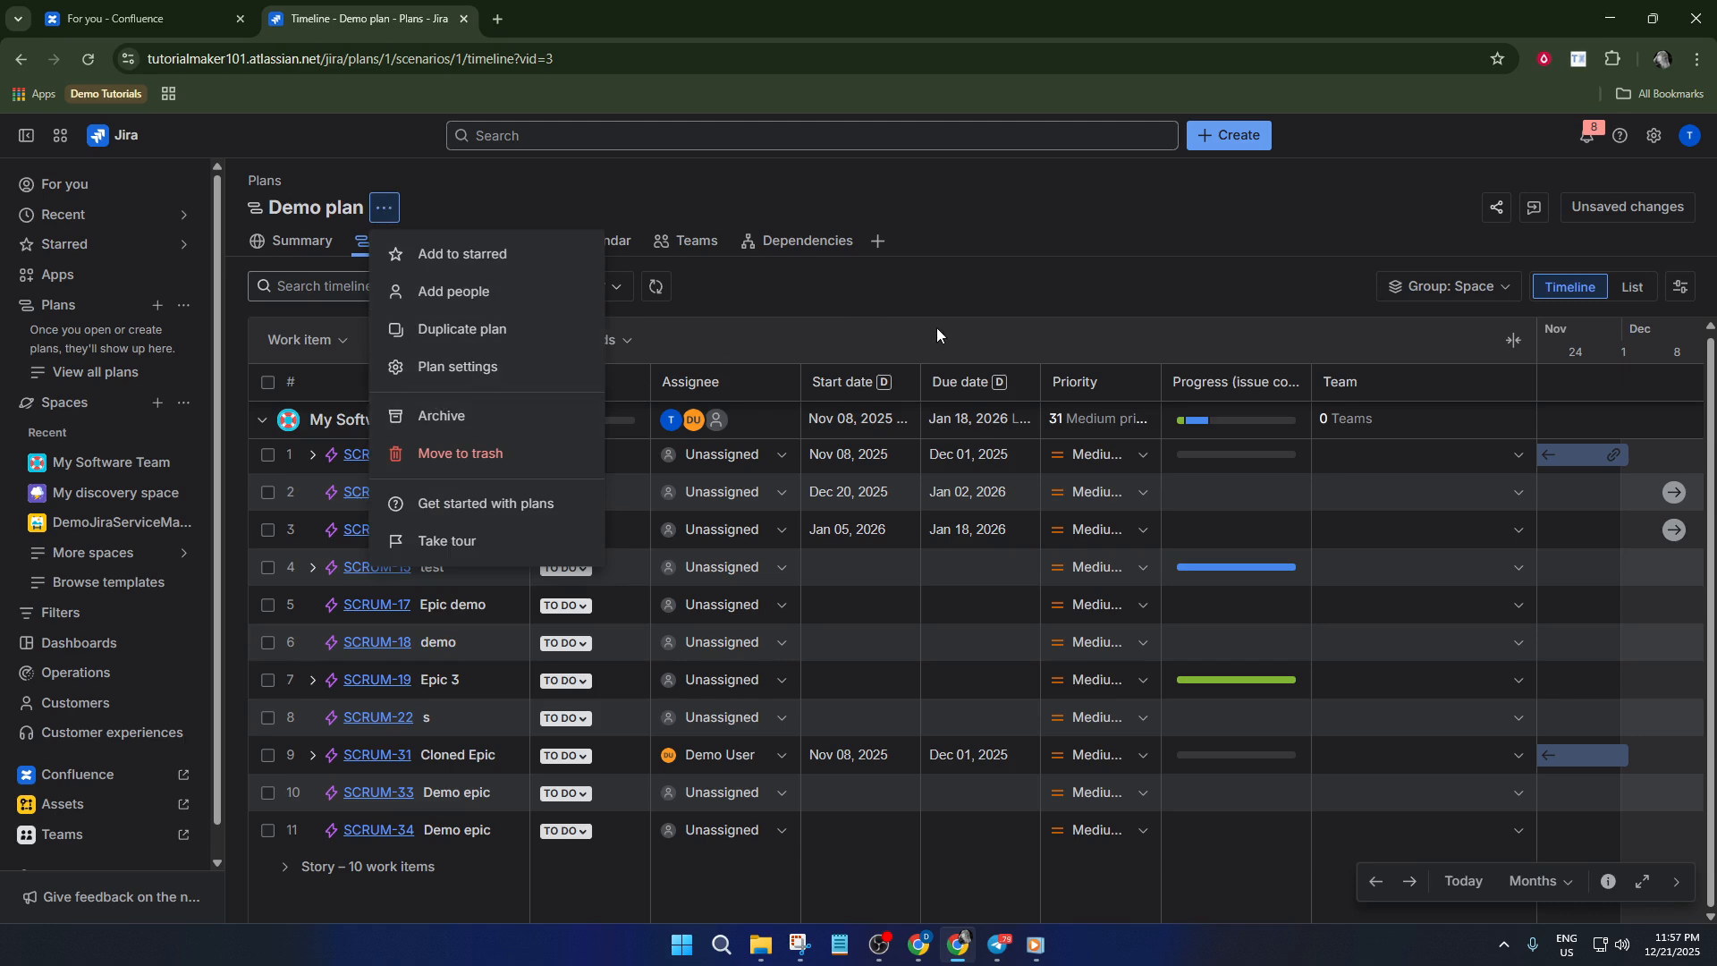
pyautogui.click(1049, 295)
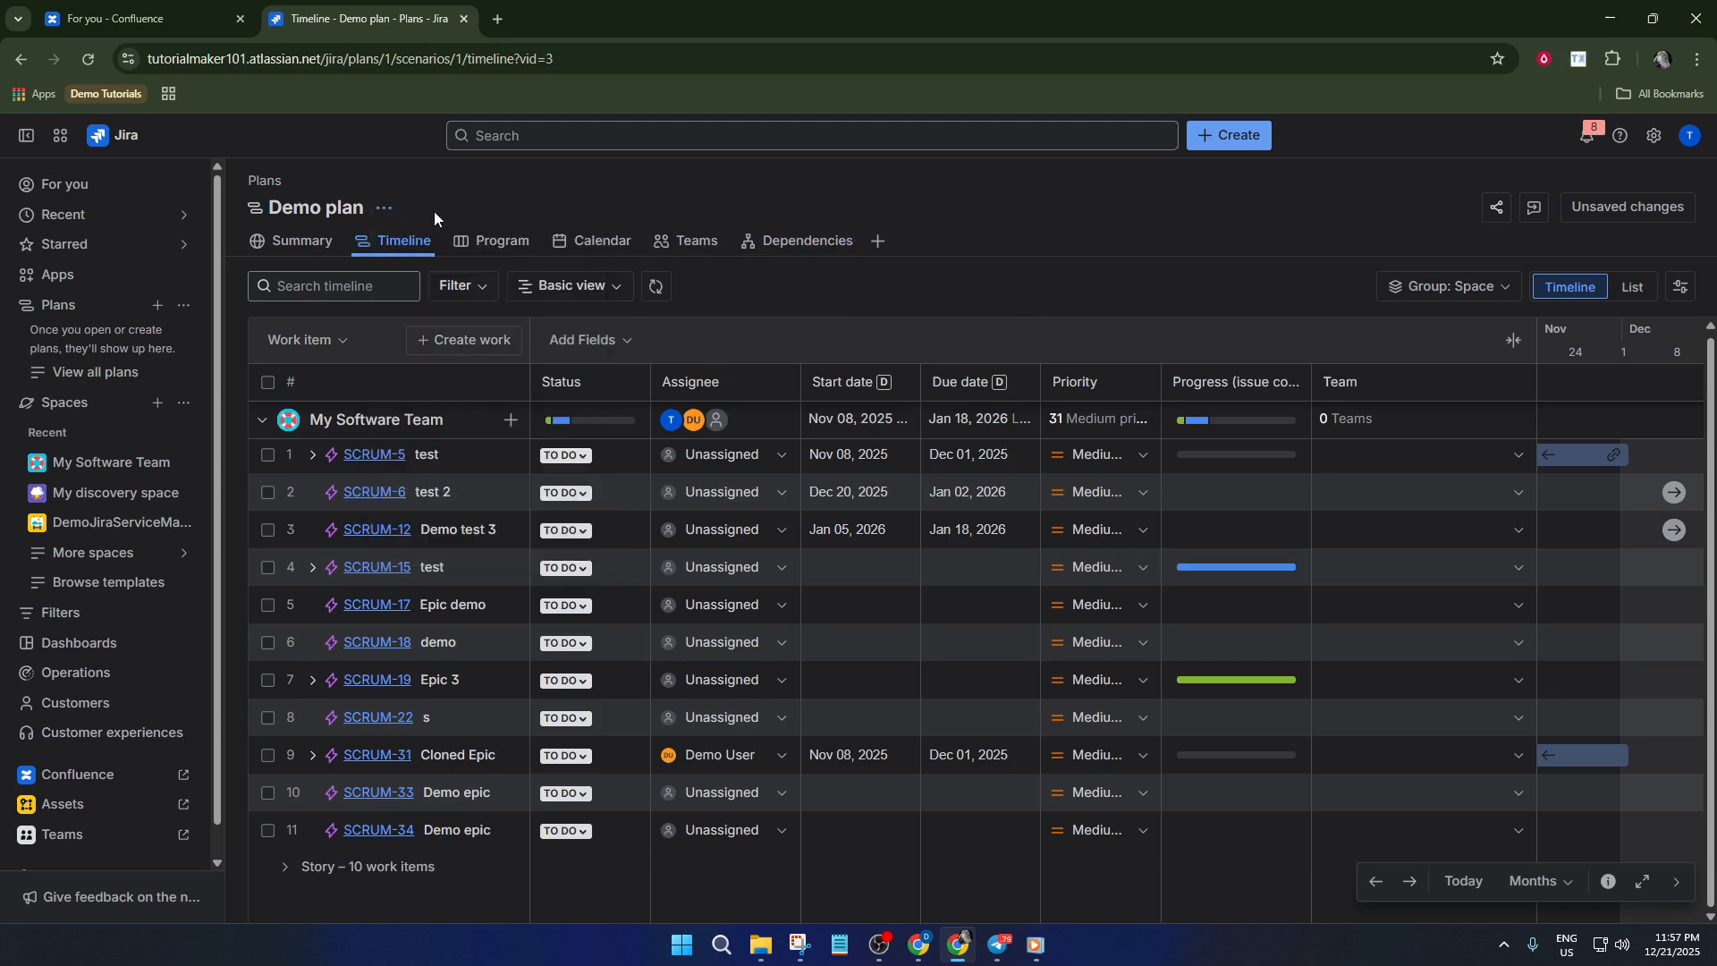
pyautogui.click(383, 211)
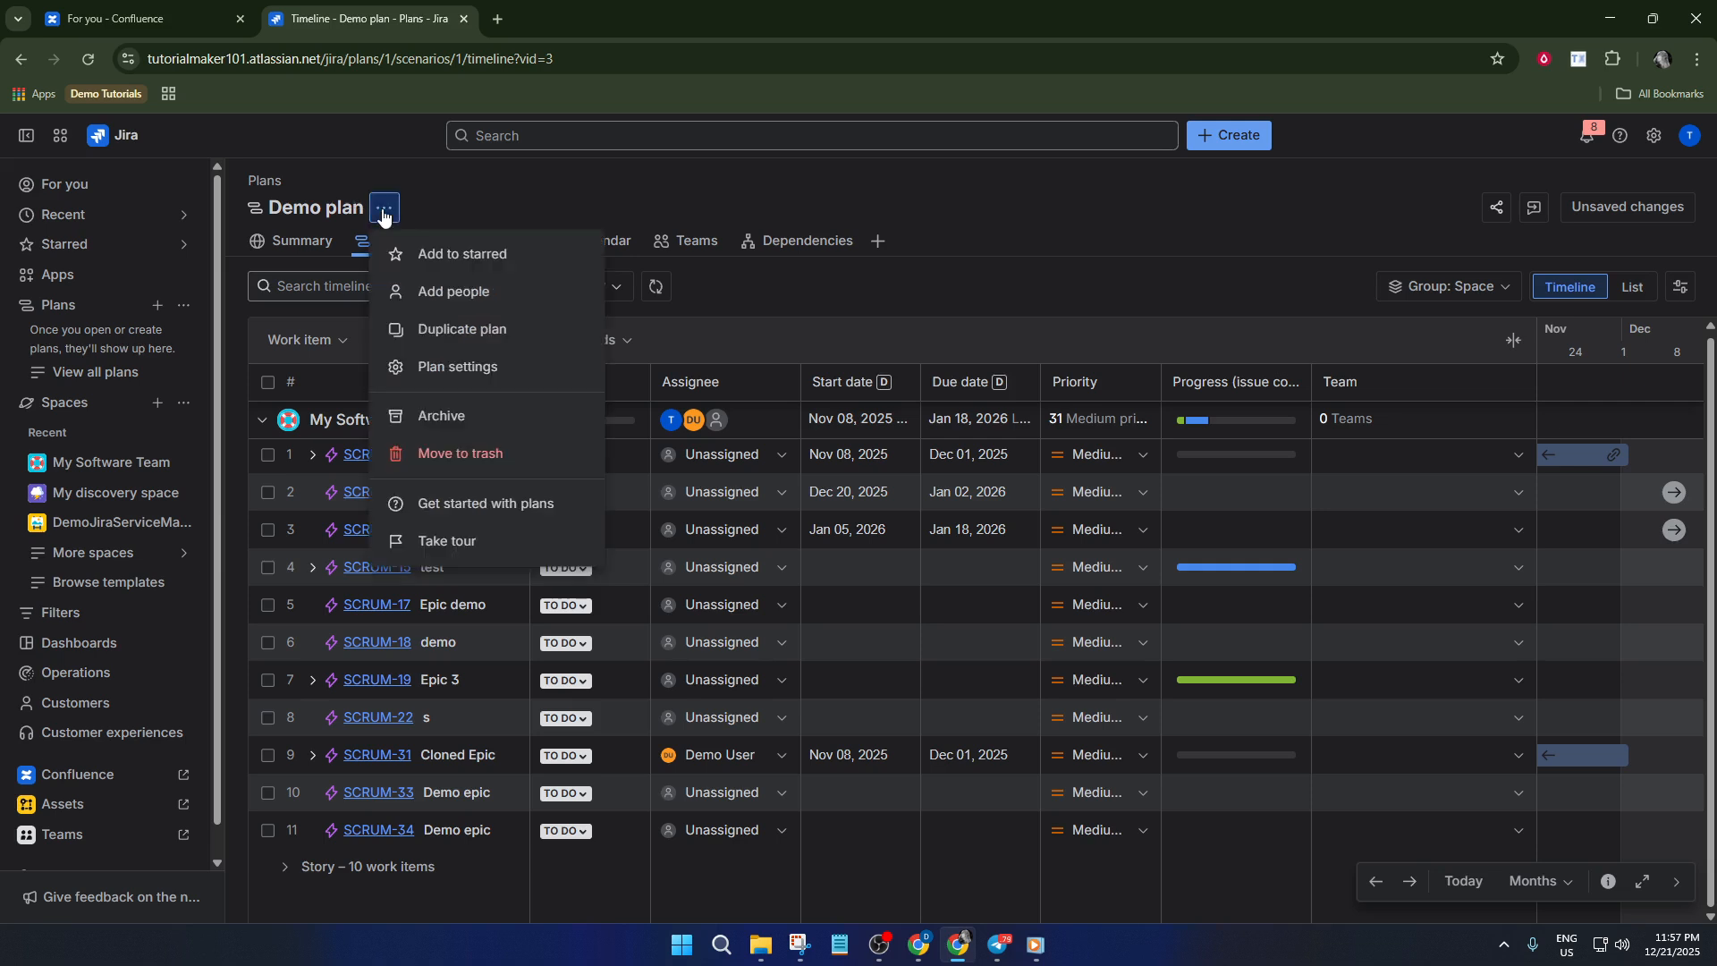
pyautogui.click(383, 214)
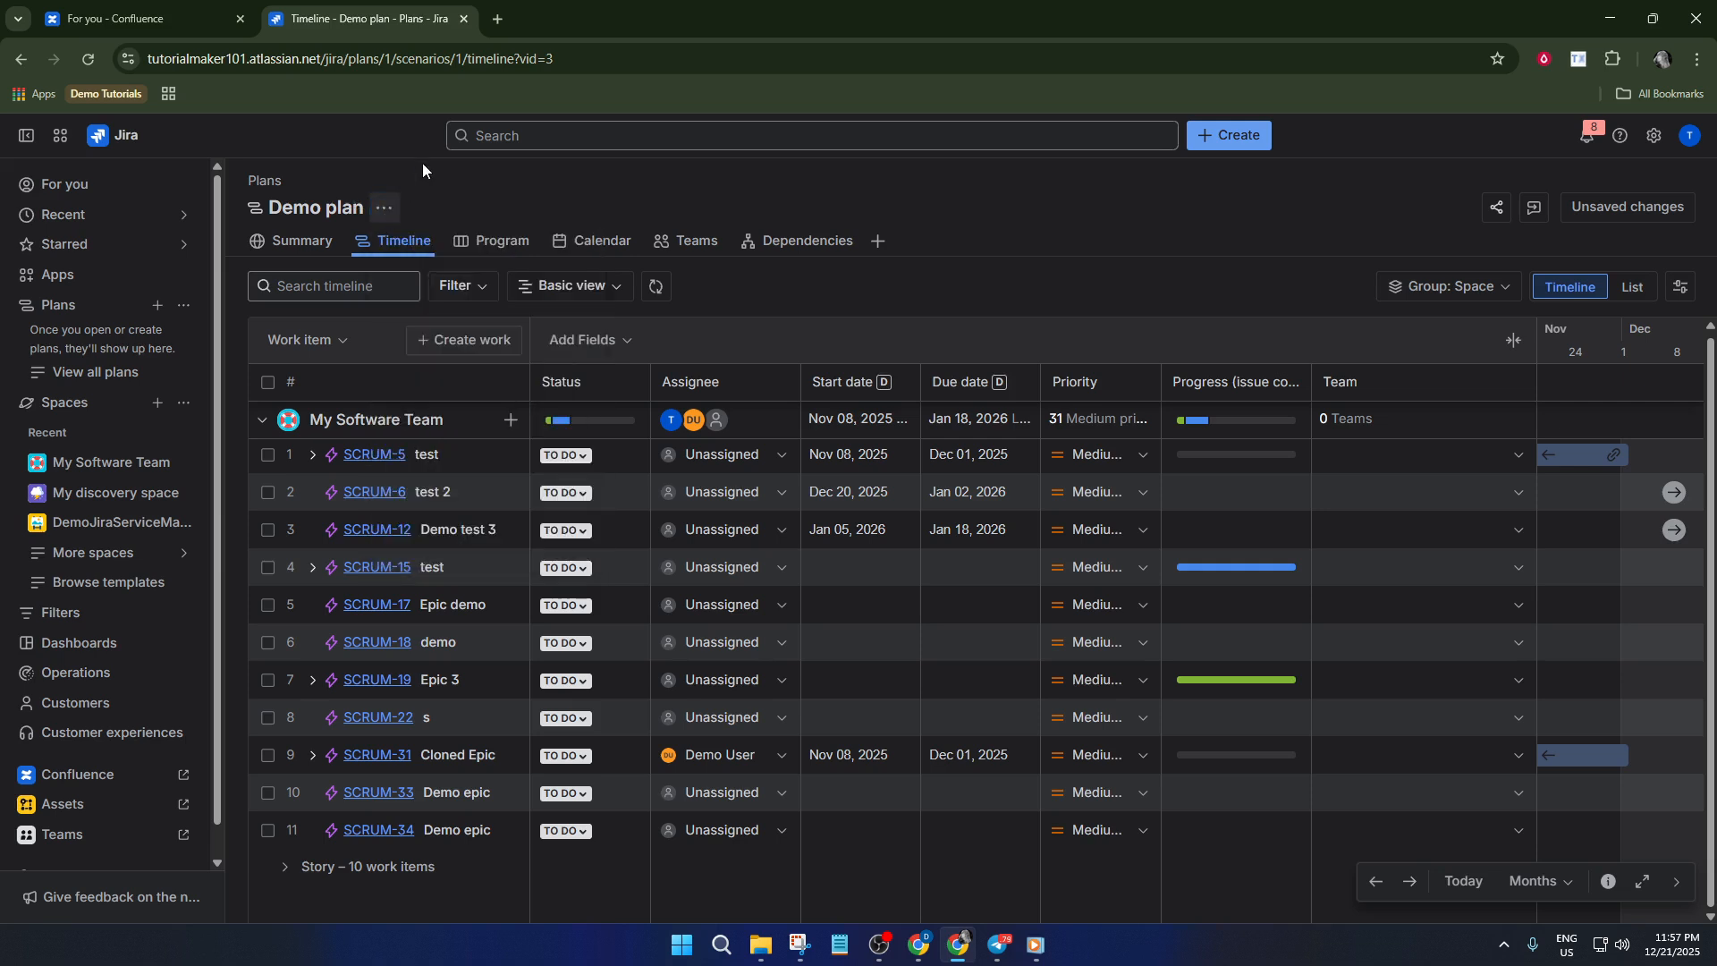
# Copy the web address of the Demo plan timeline and switch to Confluence
pyautogui.click(647, 68)
pyautogui.hotkey('ctrl', 'c')
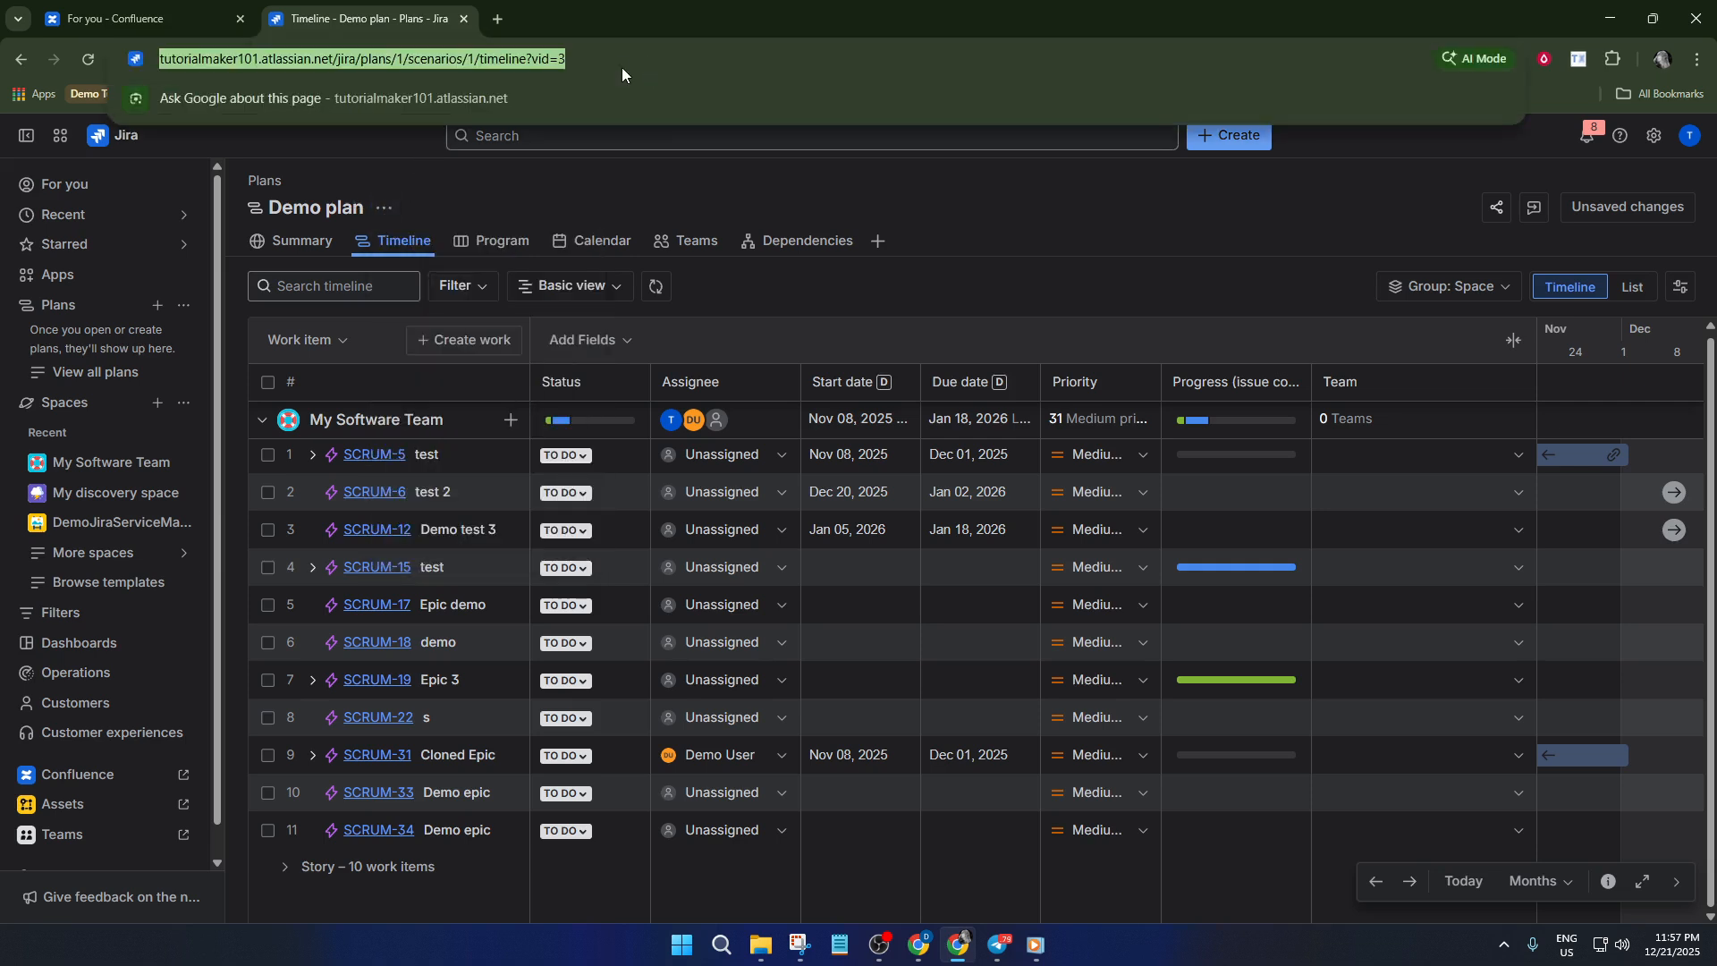
pyautogui.click(134, 18)
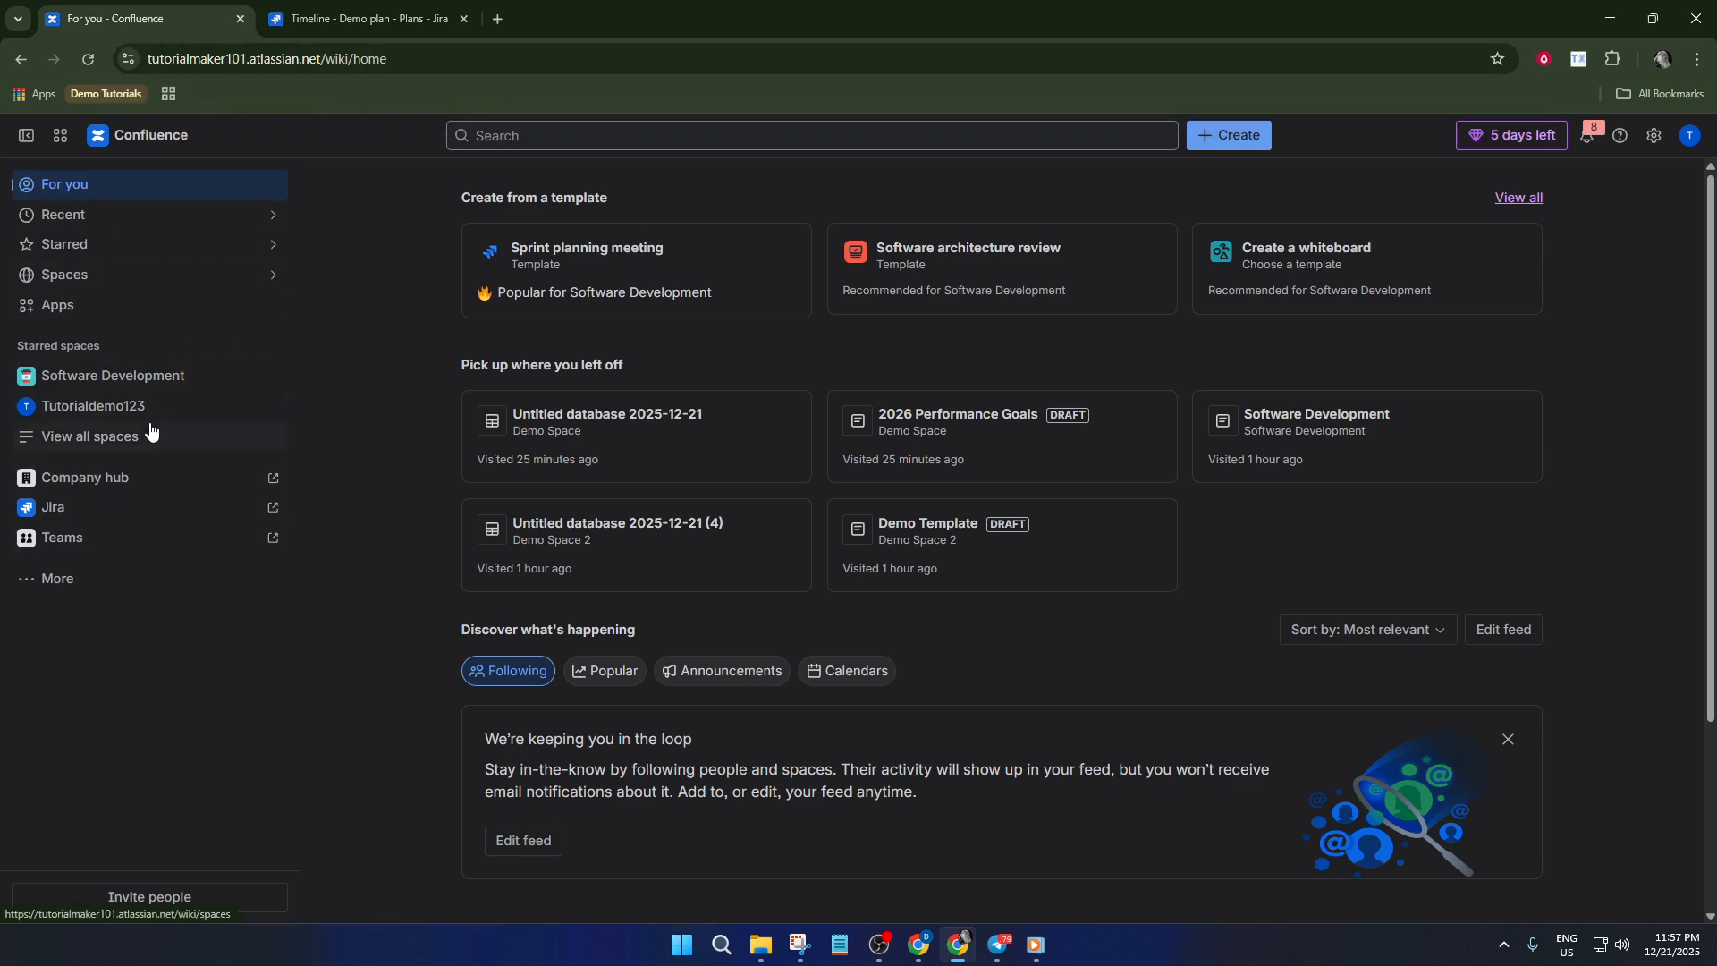
# Open the Software Development space and create a new blank page in its content
pyautogui.click(172, 374)
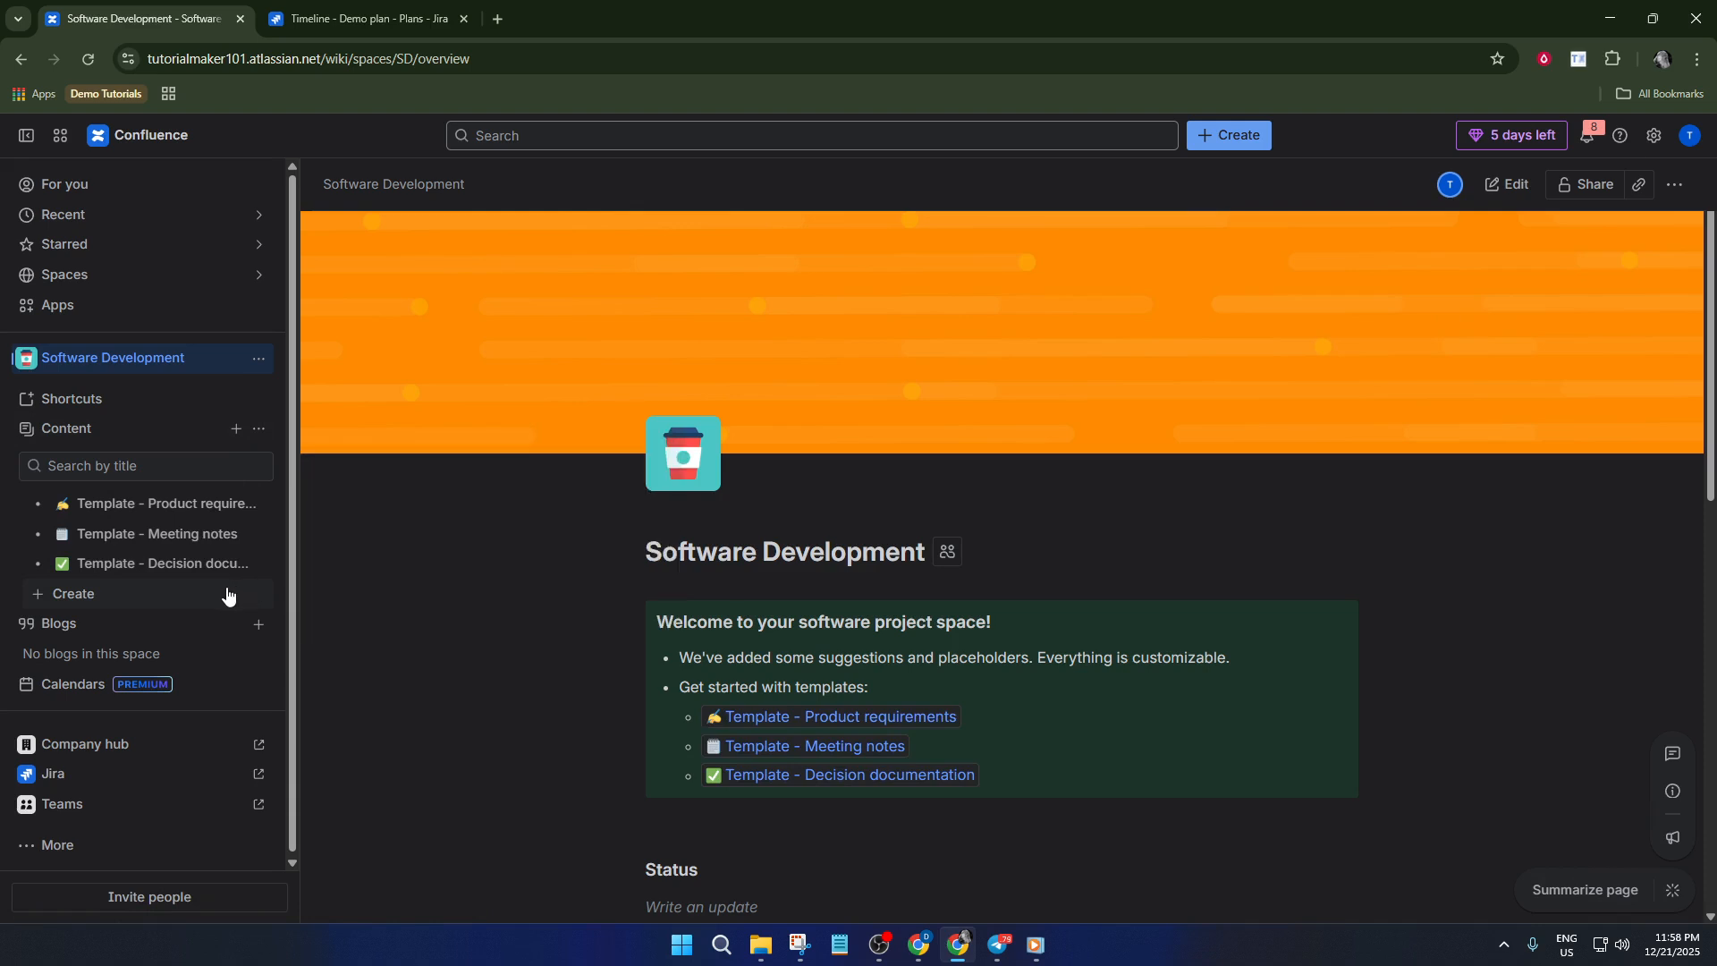
pyautogui.click(238, 430)
pyautogui.click(429, 517)
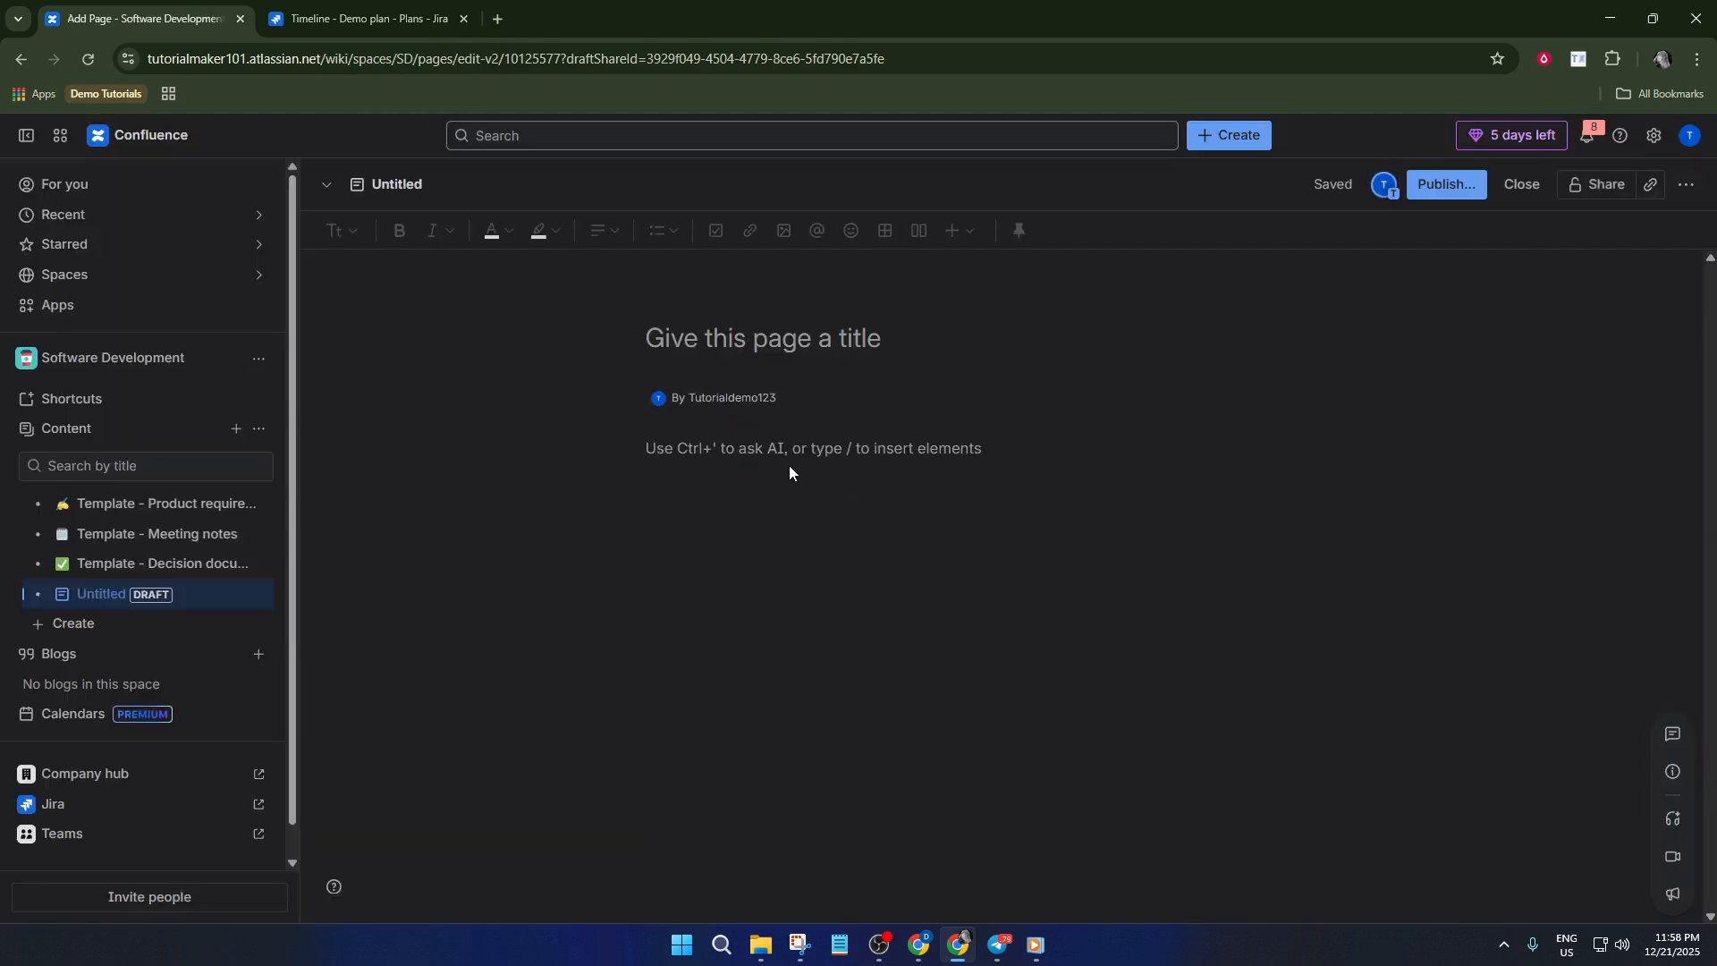
# Embed the Demo plan timeline in the page body from its copied link and check the embedded view
pyautogui.click(827, 451)
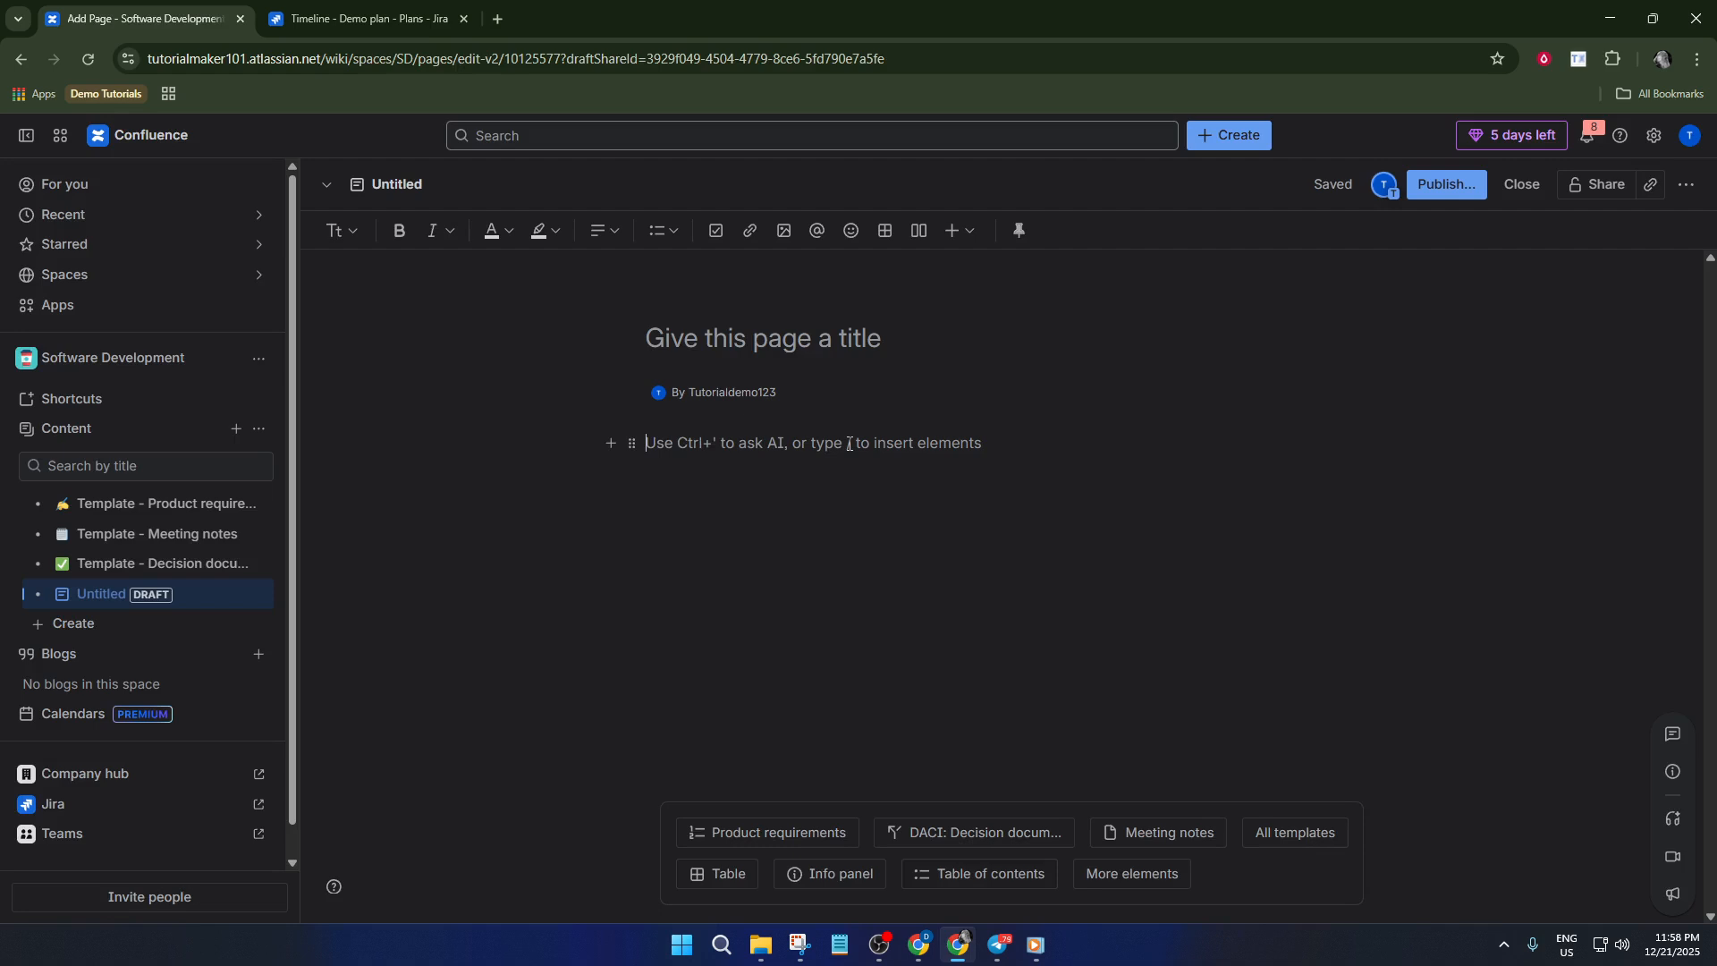
pyautogui.hotkey('ctrl', 'v')
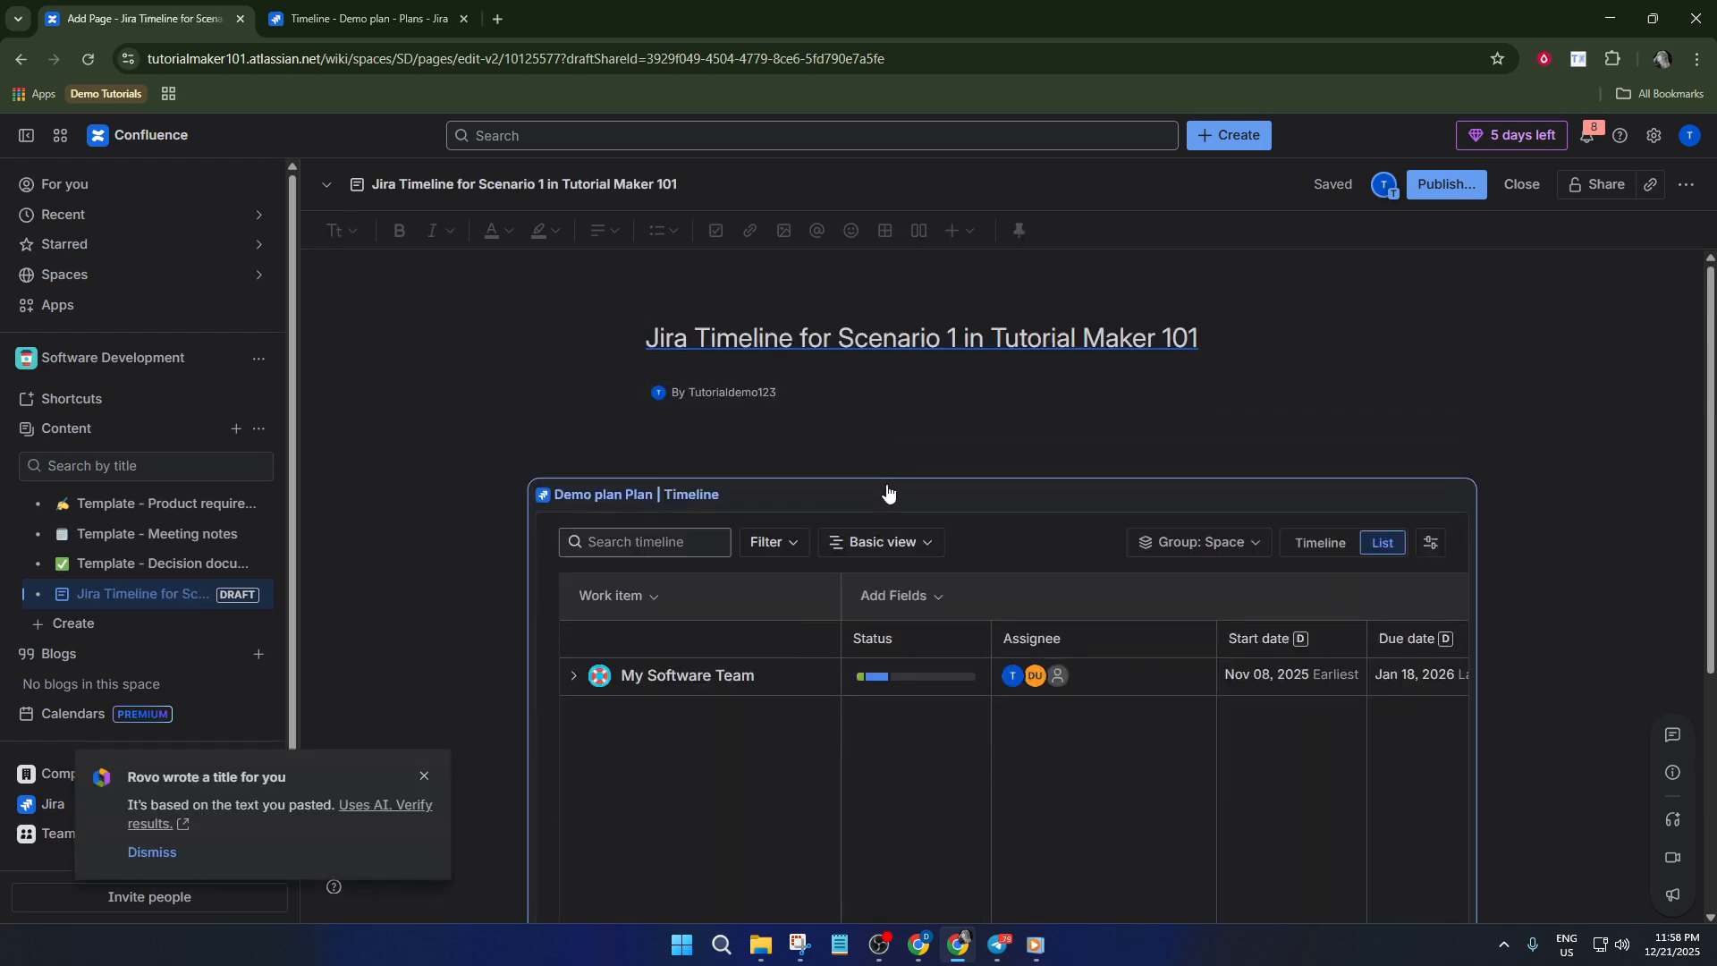
pyautogui.scroll(-2, 887, 491)
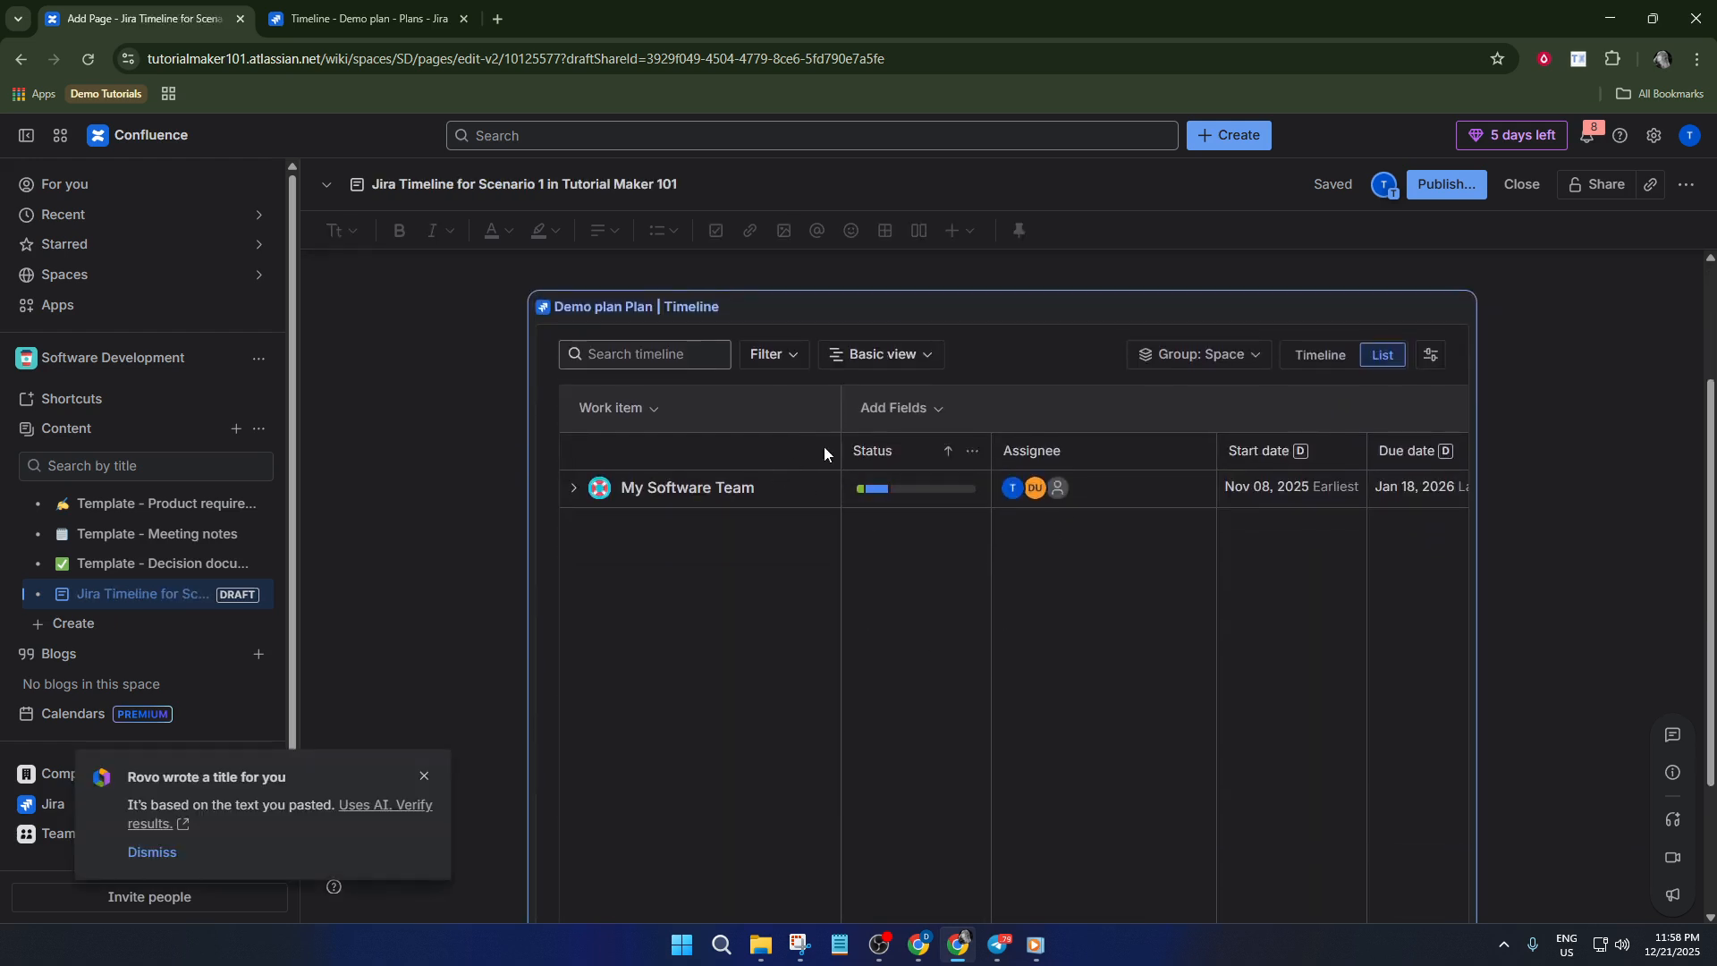
pyautogui.scroll(-2, 858, 501)
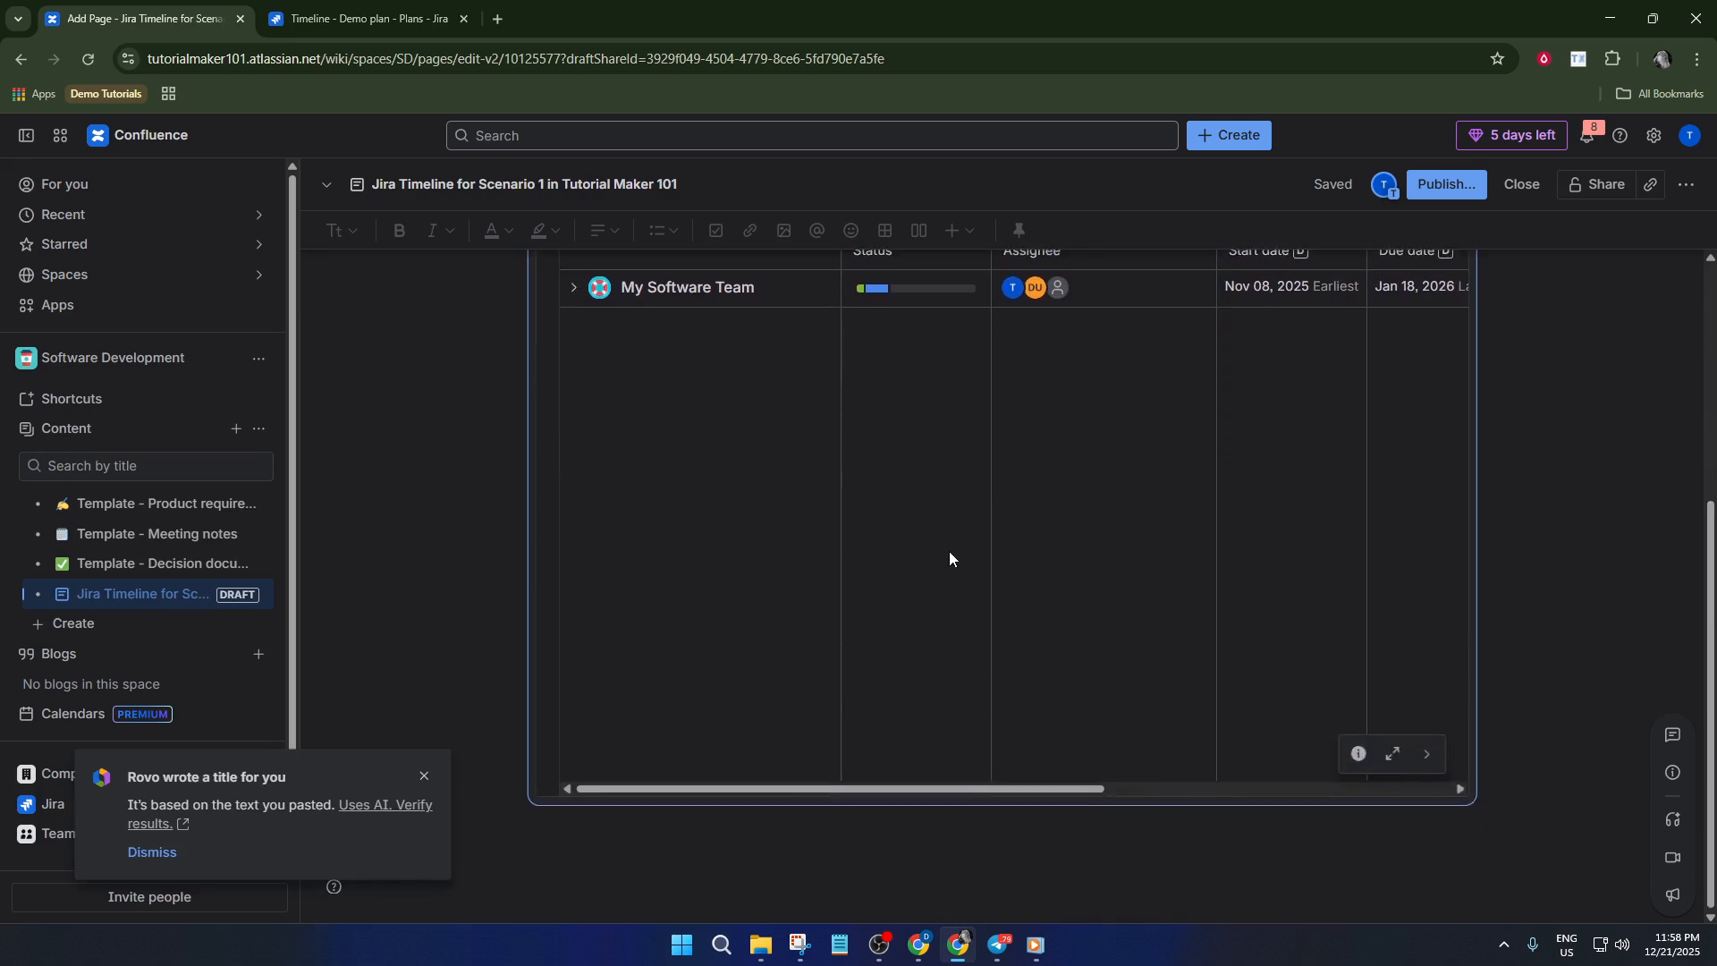
# Expand the My Software Team group in the embedded Demo plan and look through its work items
pyautogui.scroll(4, 951, 538)
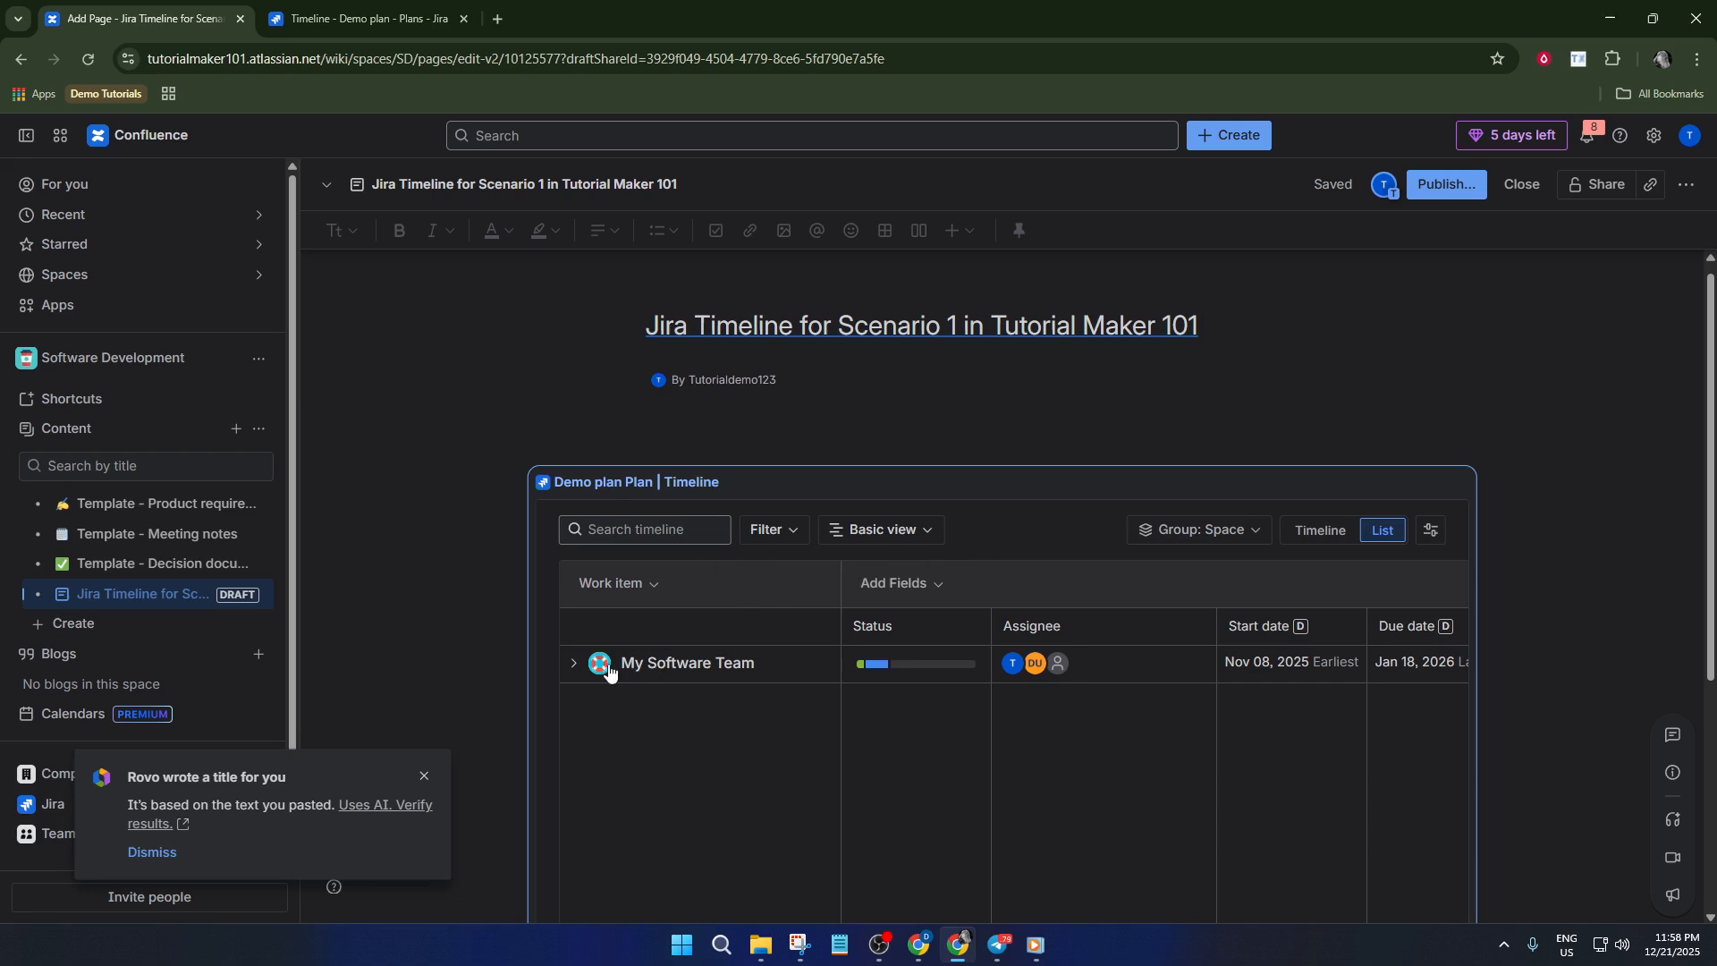
pyautogui.click(574, 665)
pyautogui.scroll(-3, 737, 657)
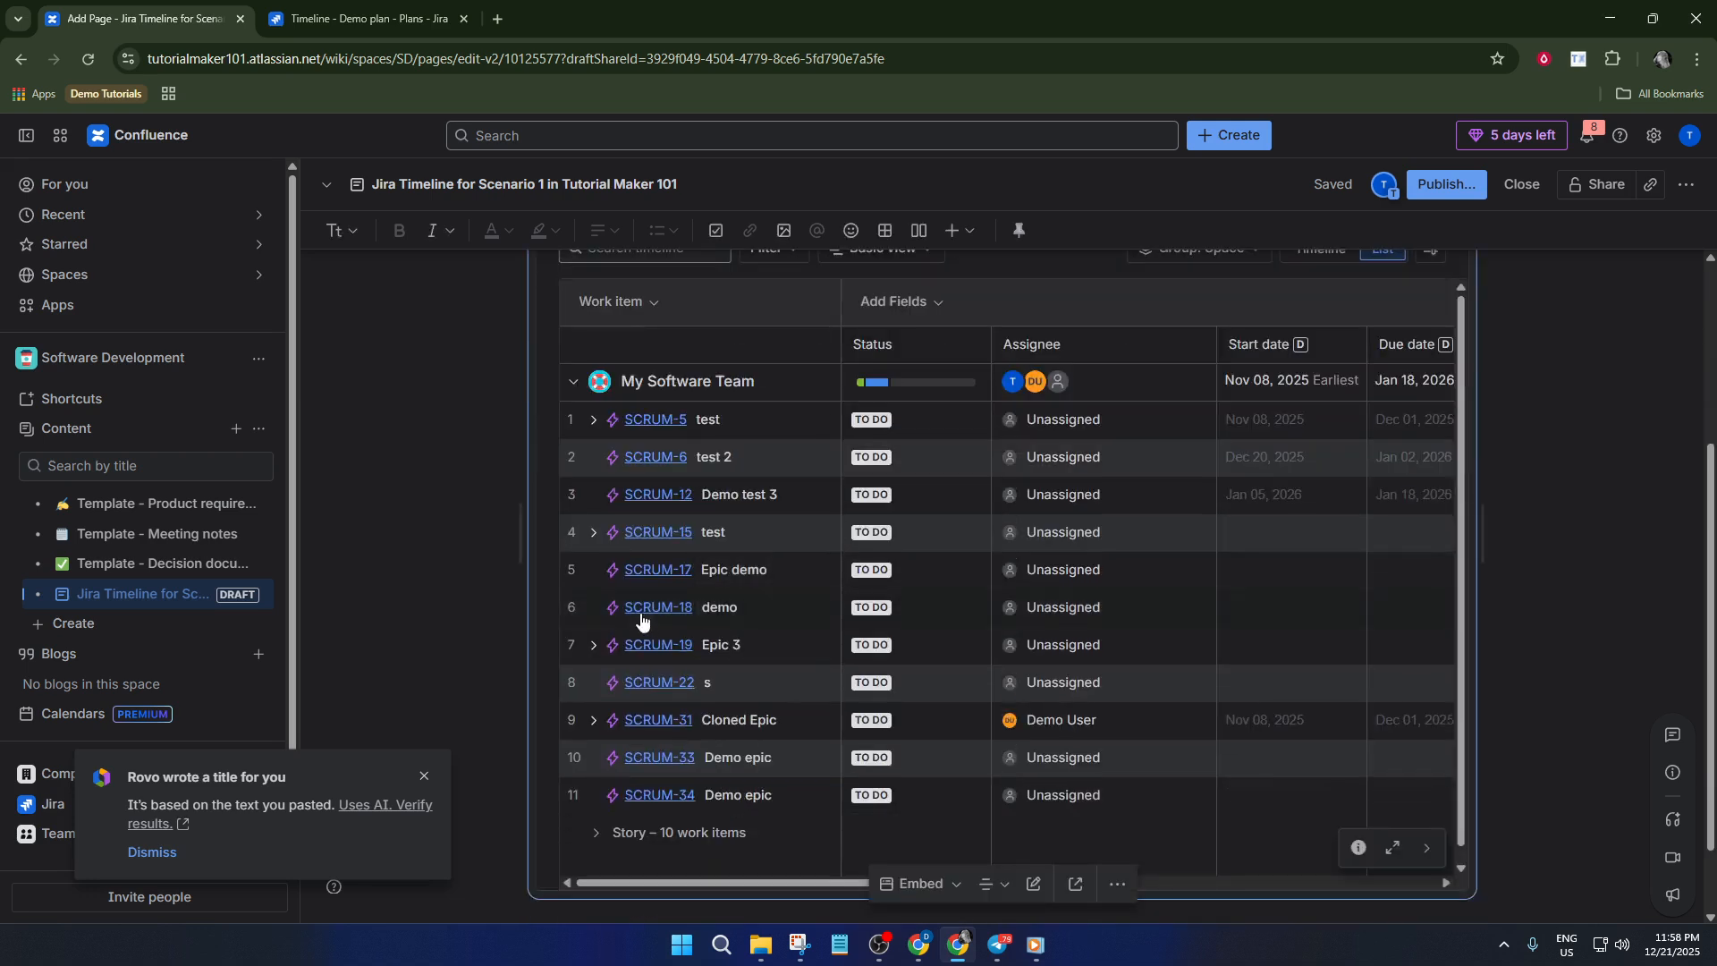
pyautogui.scroll(3, 930, 555)
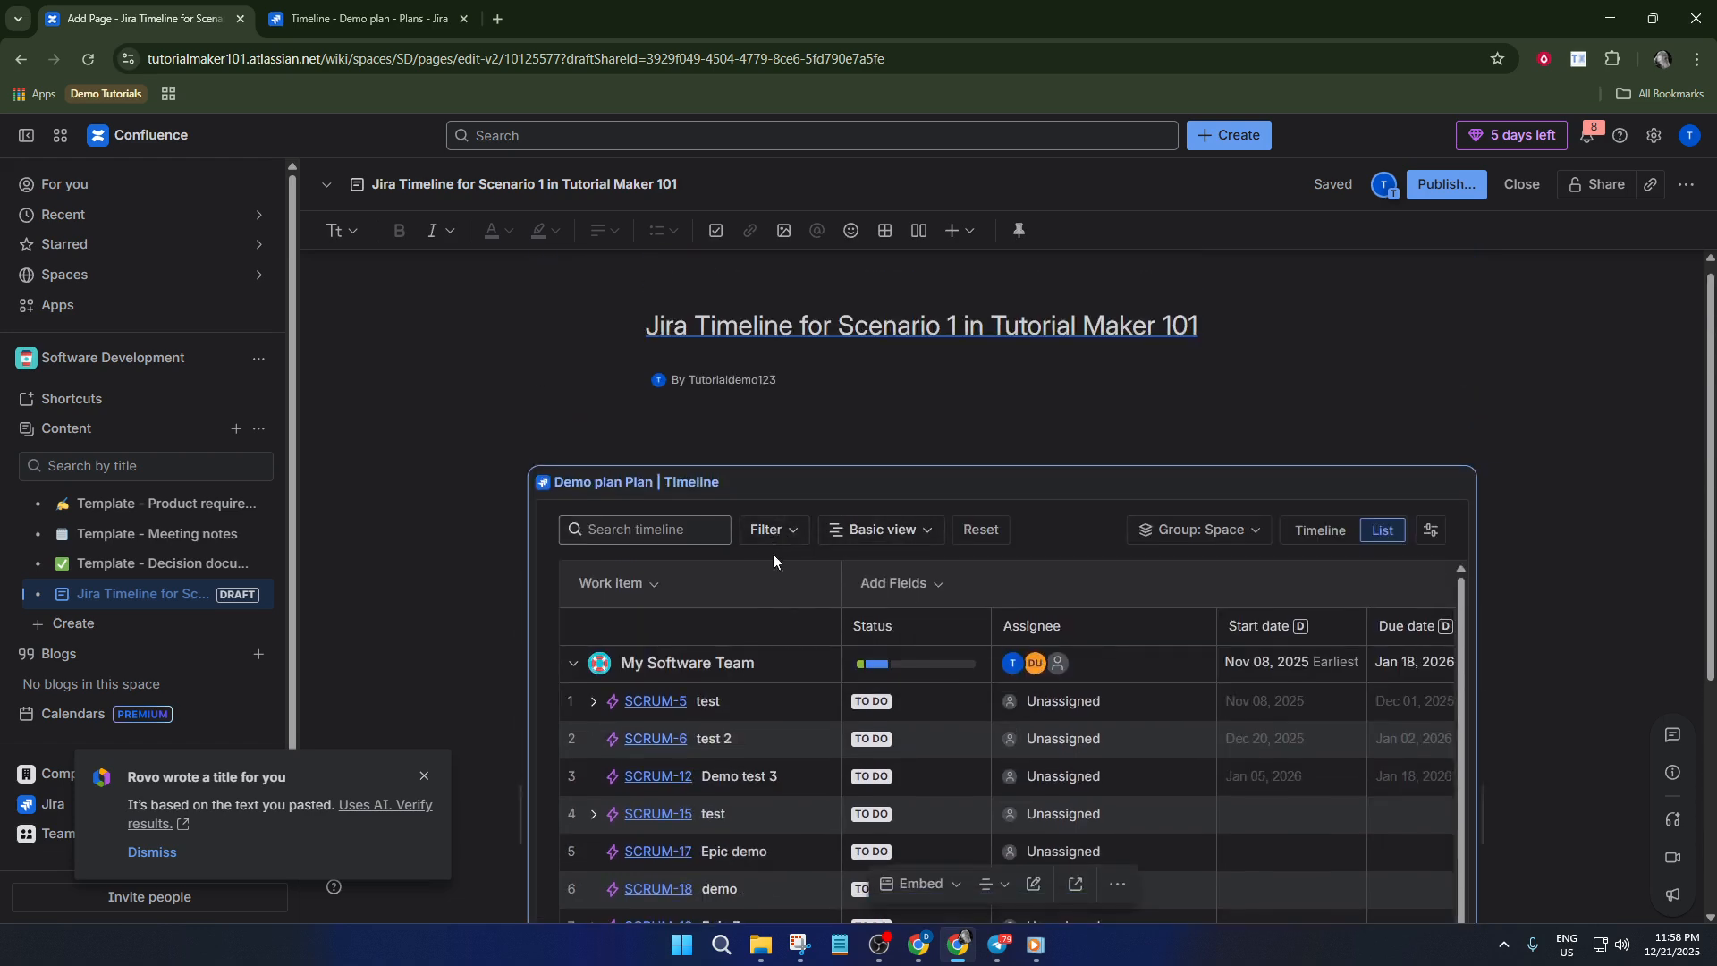
# Review the filter and Basic view options of the embedded plan without changing them
pyautogui.click(785, 531)
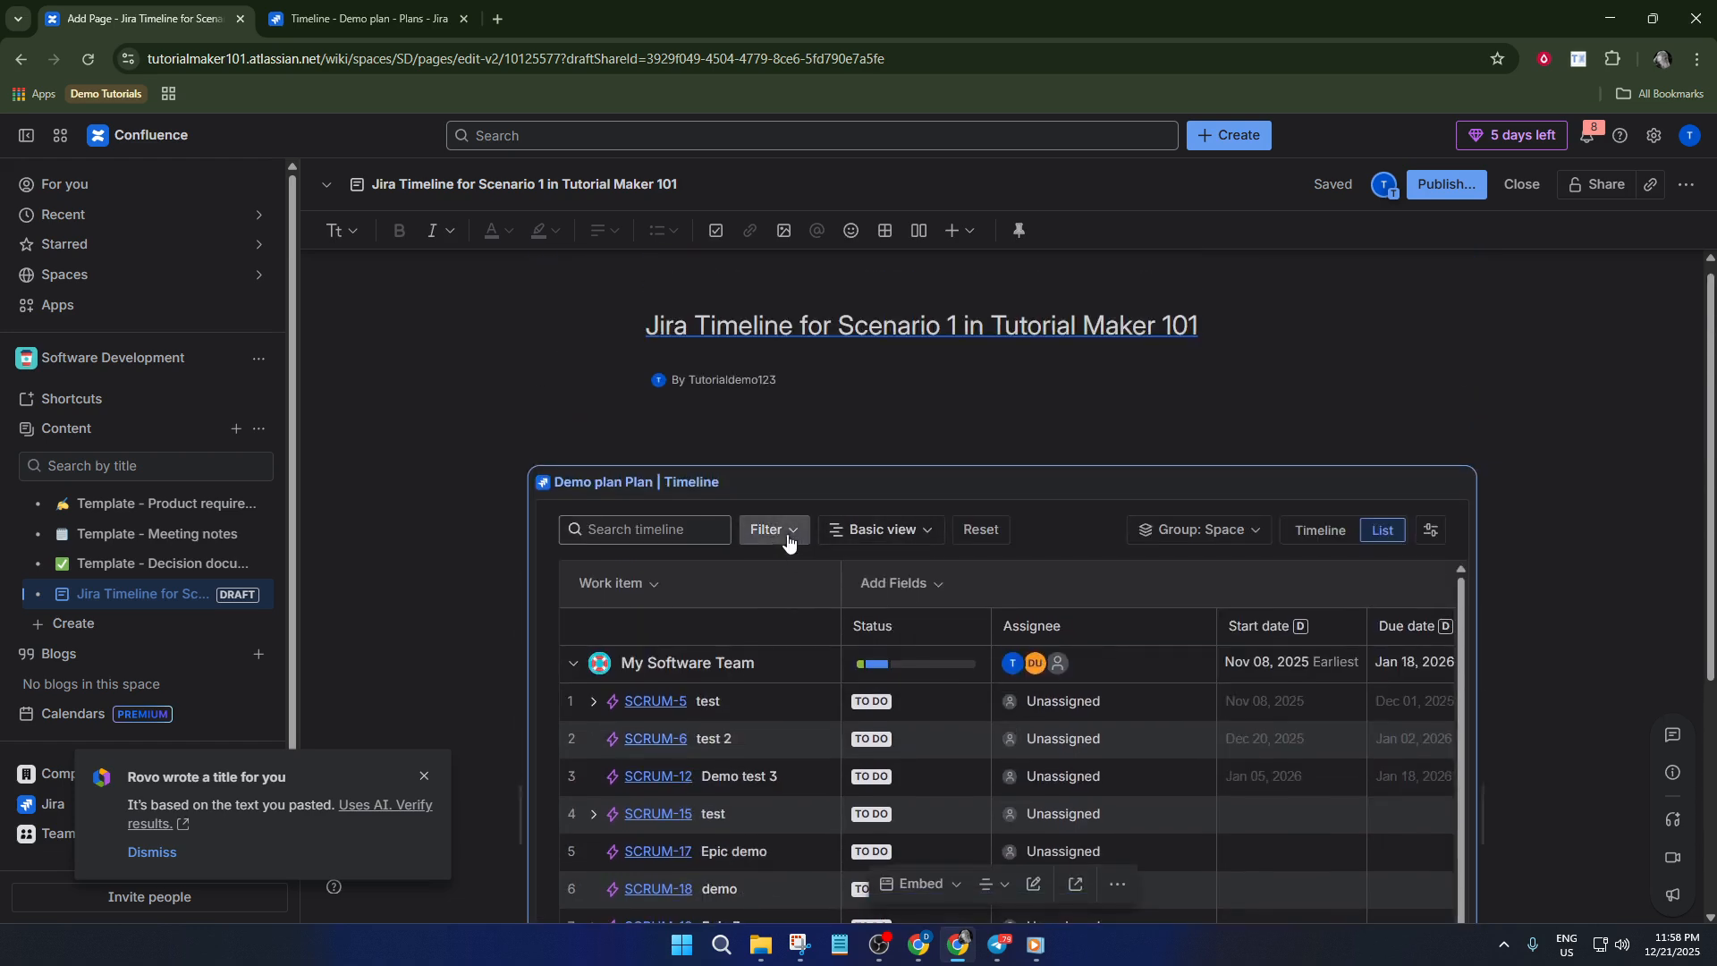
pyautogui.click(898, 536)
pyautogui.click(1120, 544)
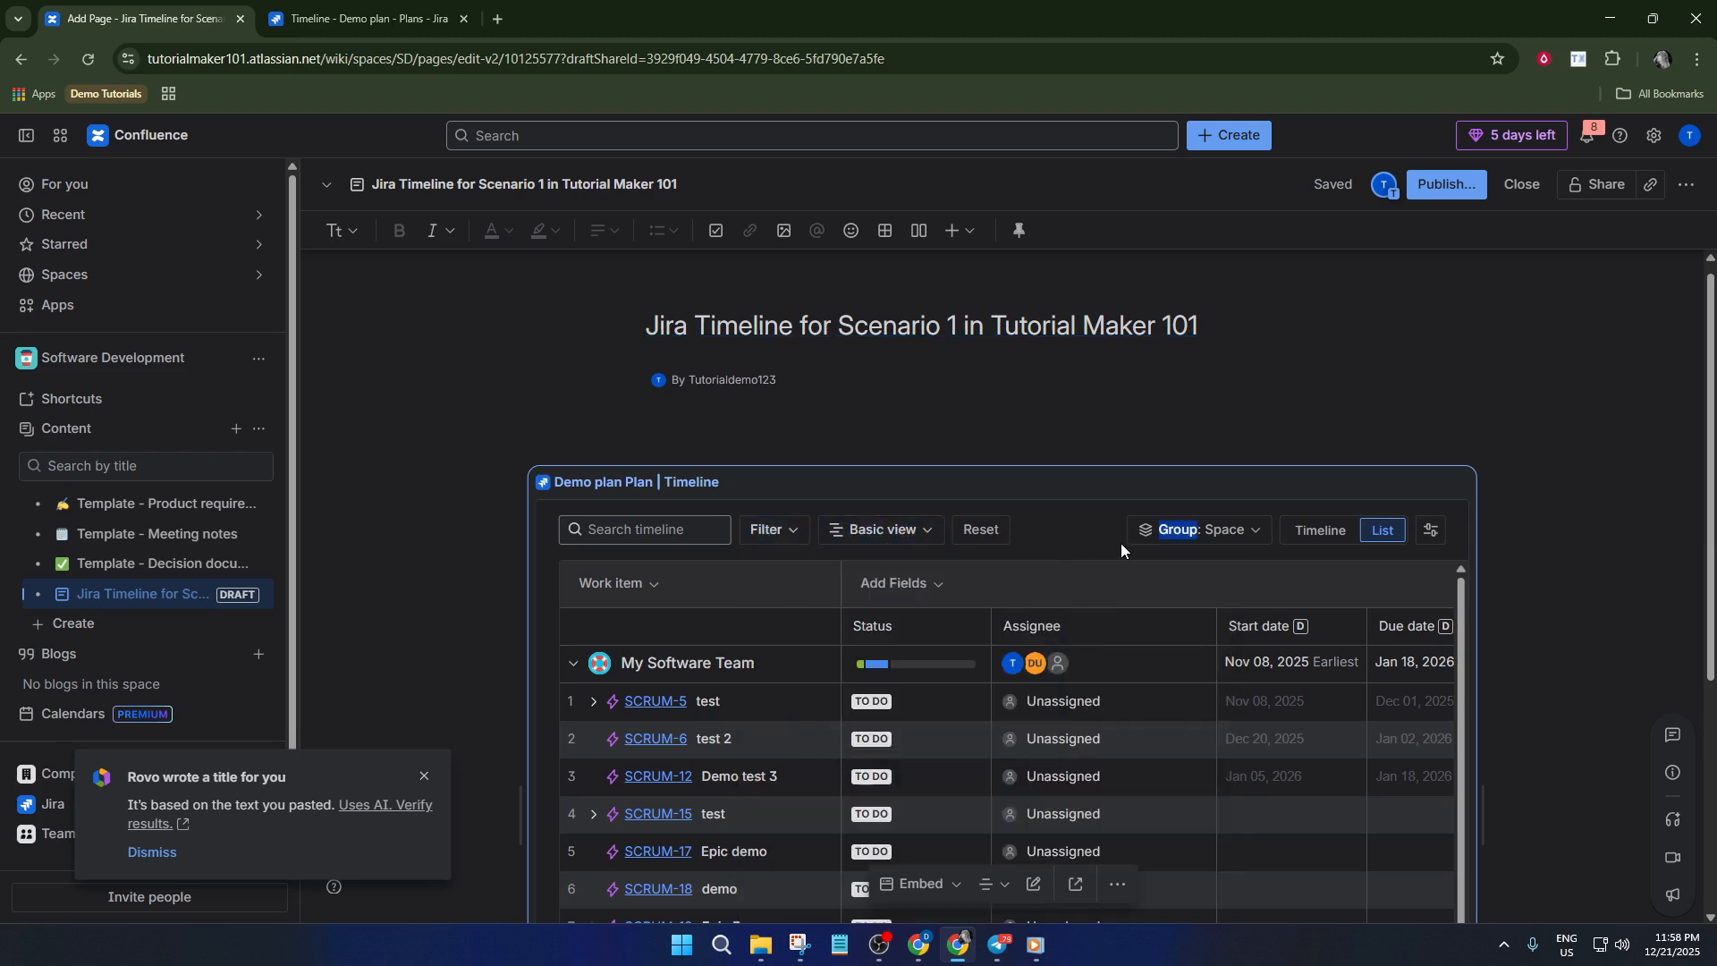
# Switch the embedded plan from list to timeline layout and inspect its work item rows and columns
pyautogui.scroll(-1, 1118, 550)
pyautogui.scroll(1, 1118, 551)
pyautogui.scroll(-2, 716, 507)
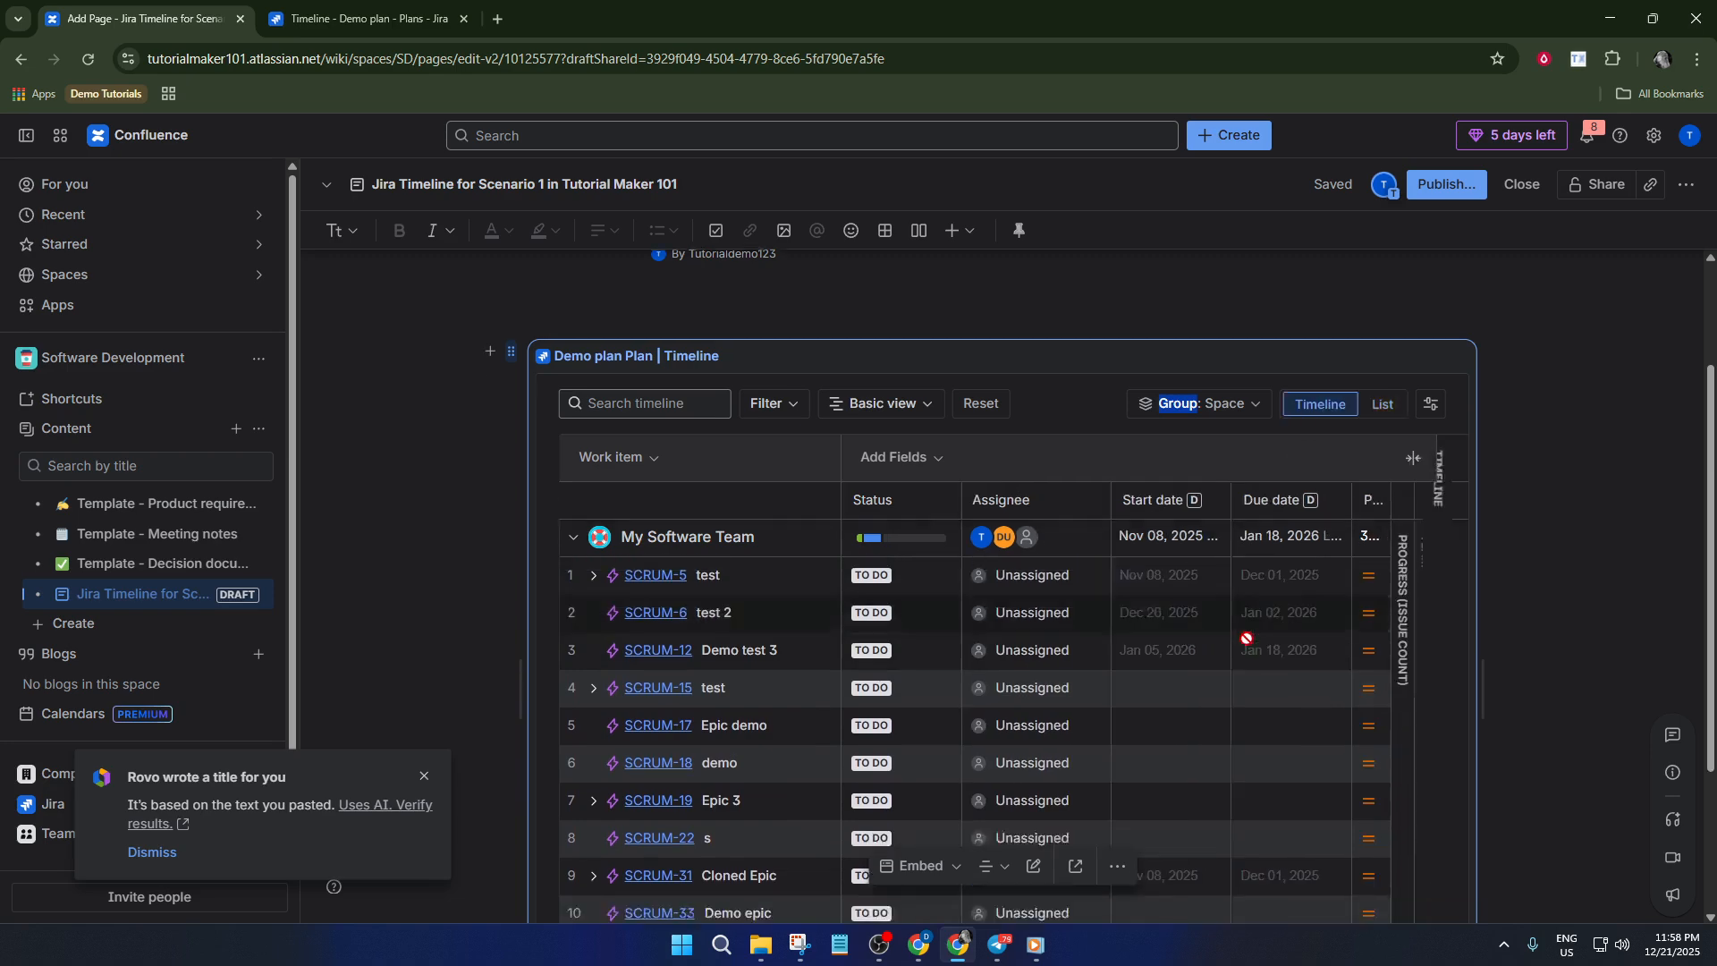
pyautogui.scroll(-2, 1234, 601)
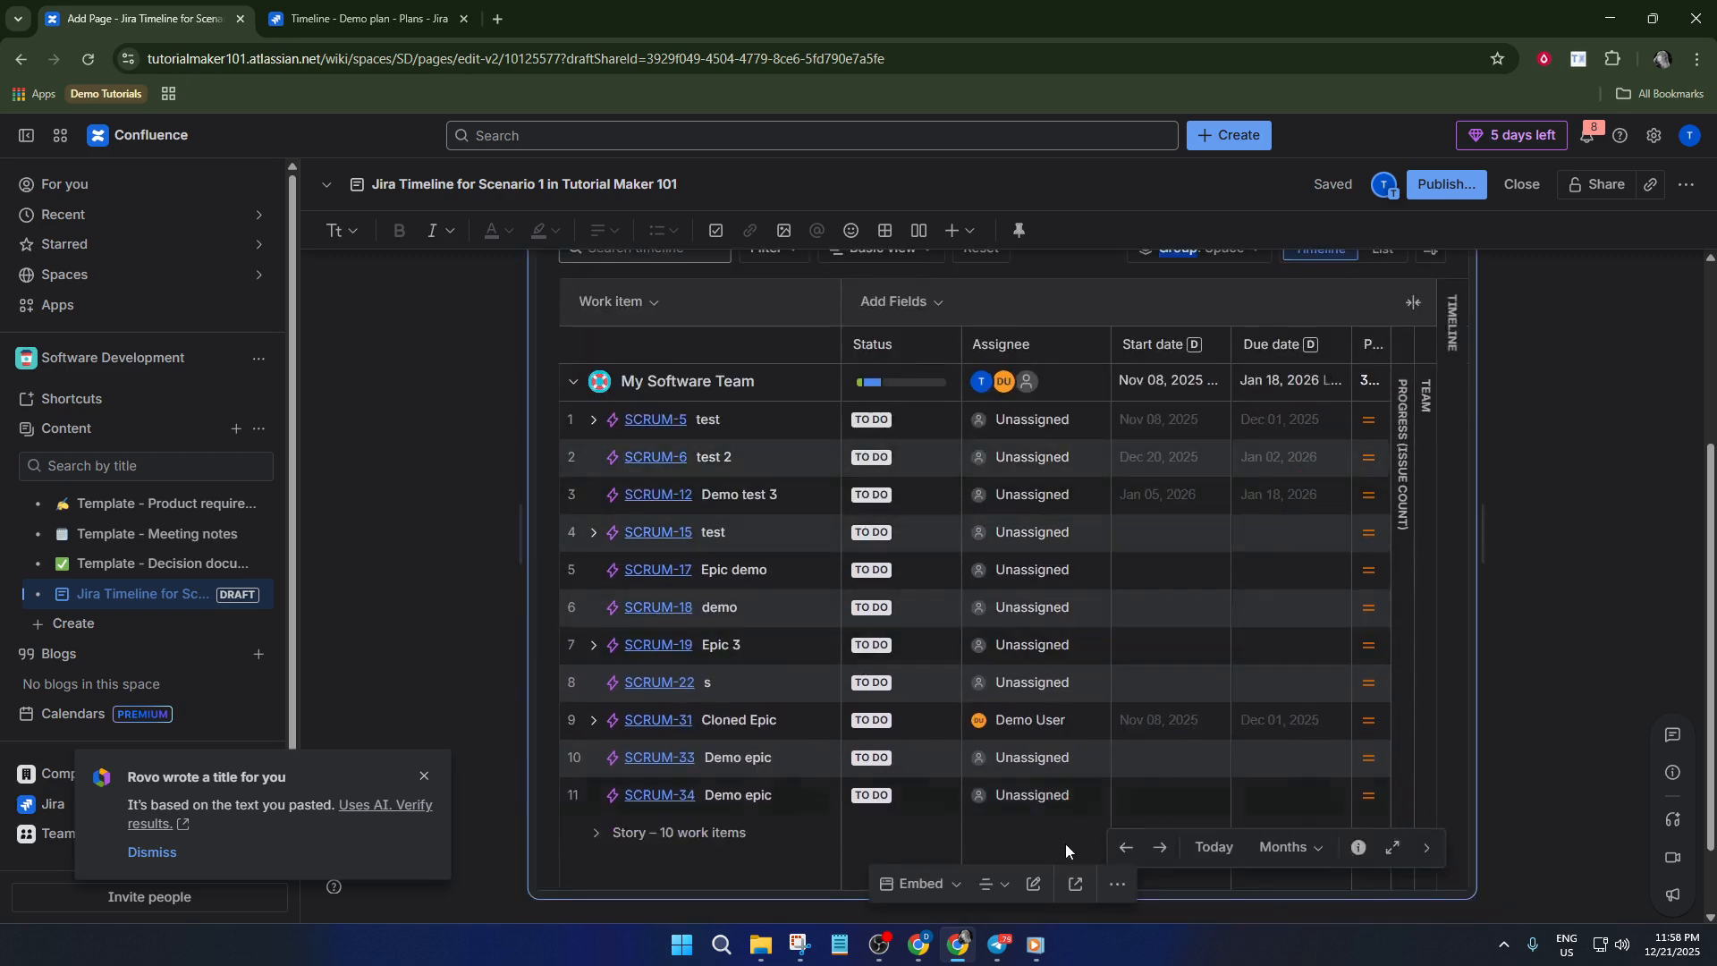
pyautogui.click(1368, 425)
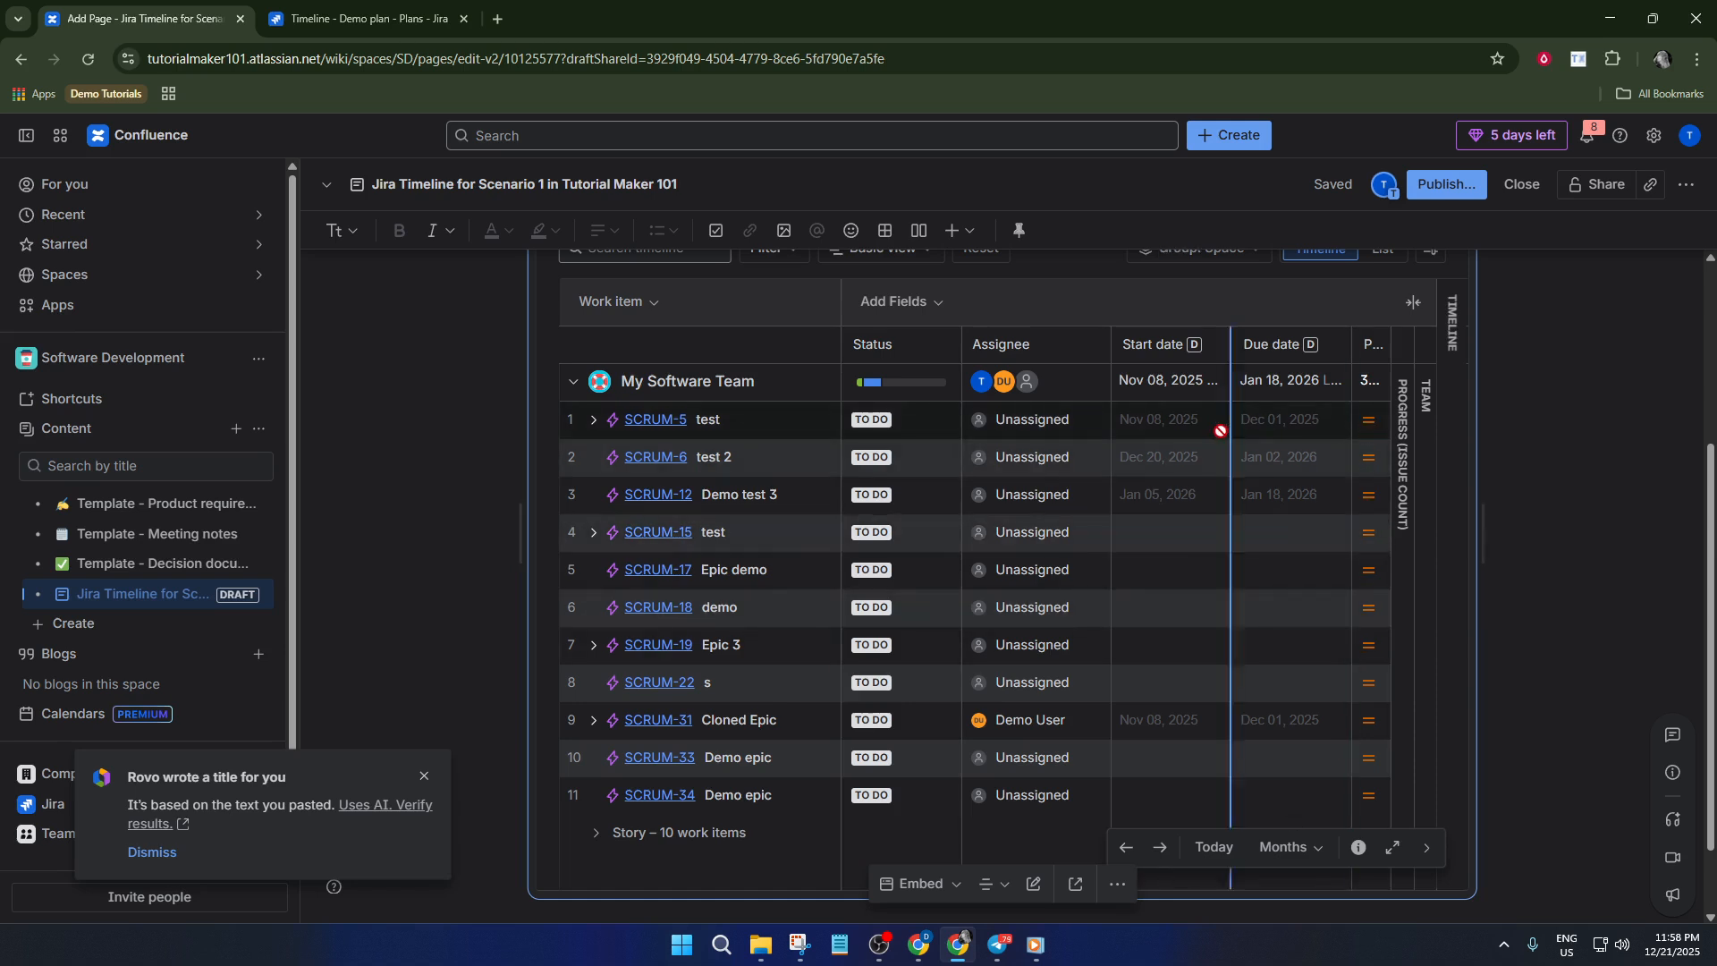